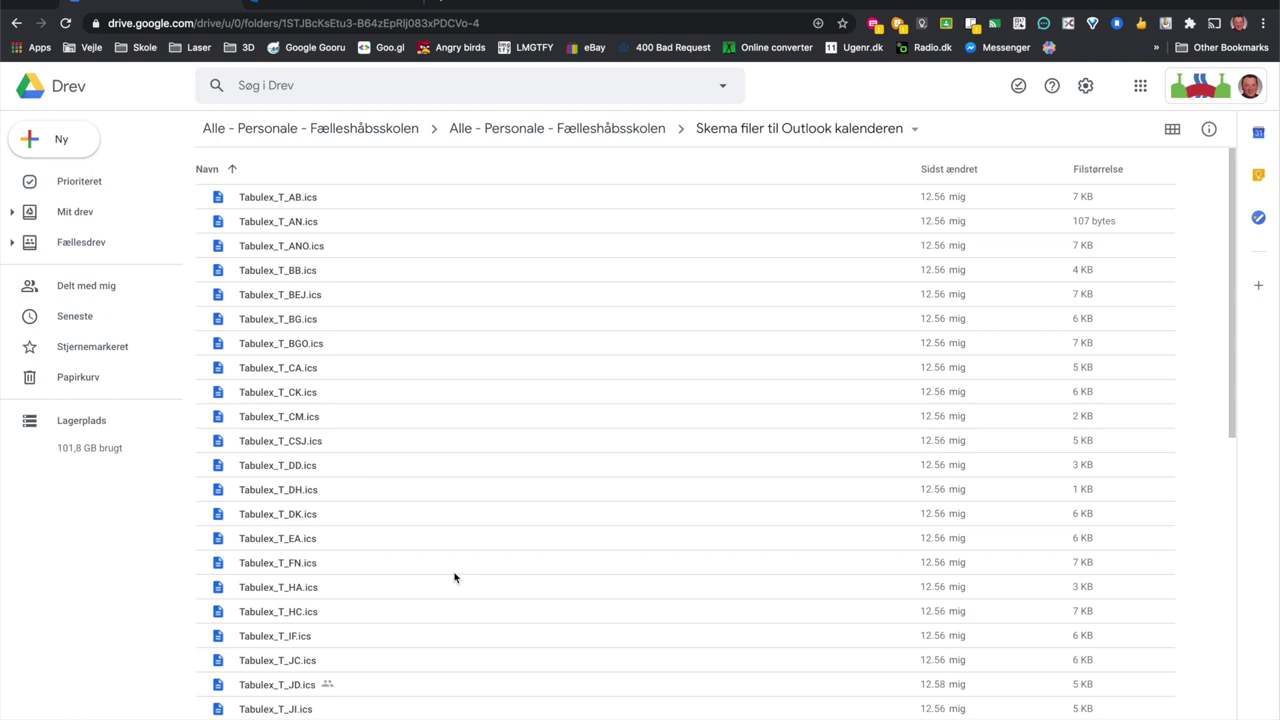
- Download the schedule file Tabulex_T_JD.ics from the Drive folder and save it to the Desktop
scroll(454, 578, down, 5)
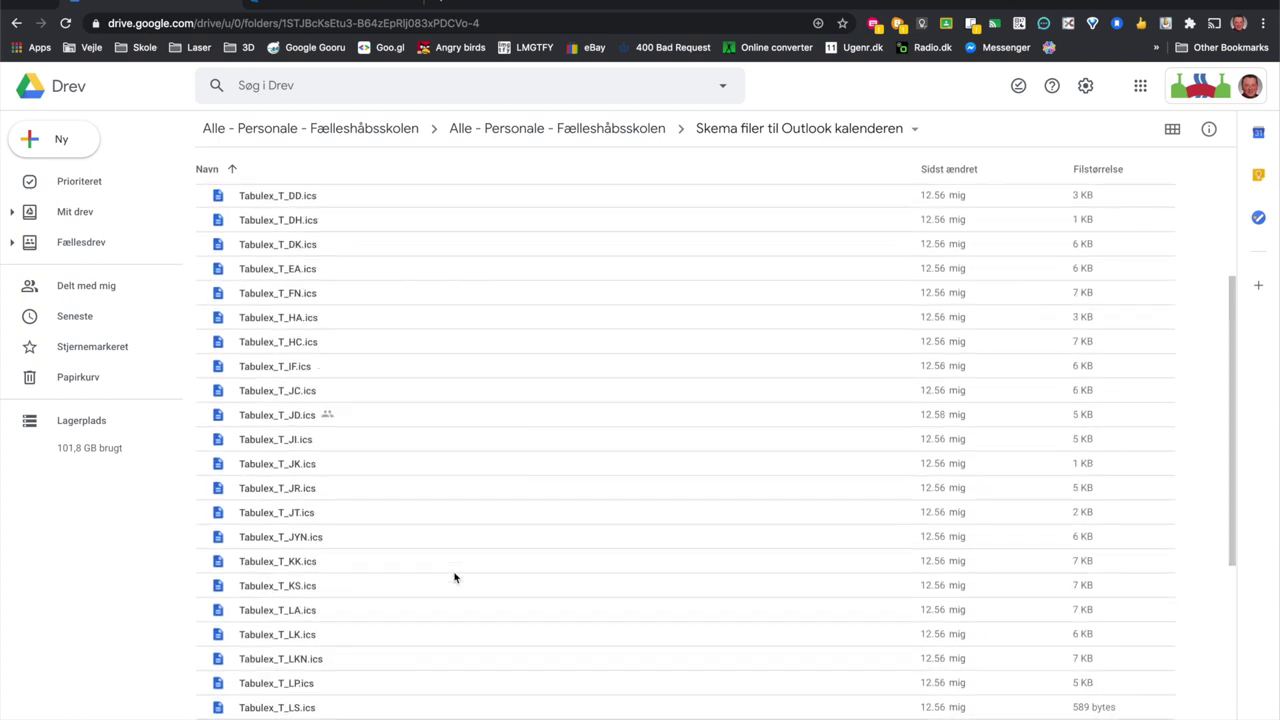
scroll(454, 578, down, 9)
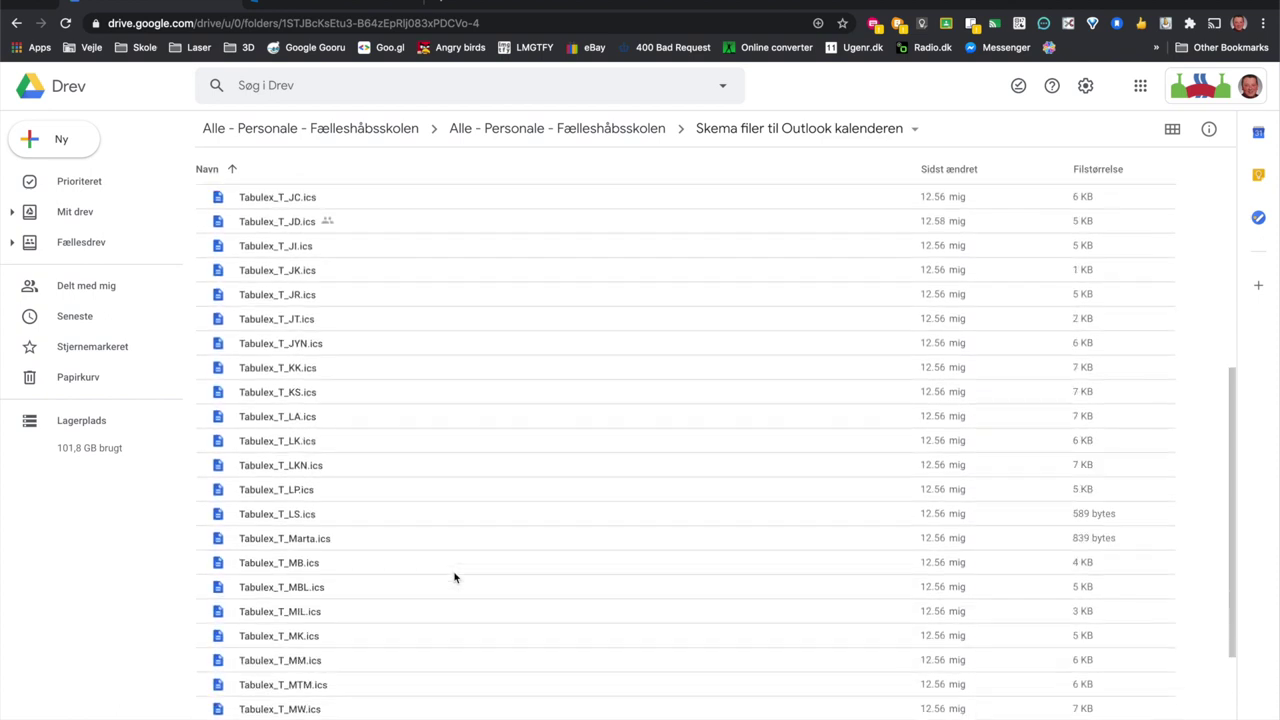
scroll(454, 578, down, 1)
scroll(454, 578, up, 7)
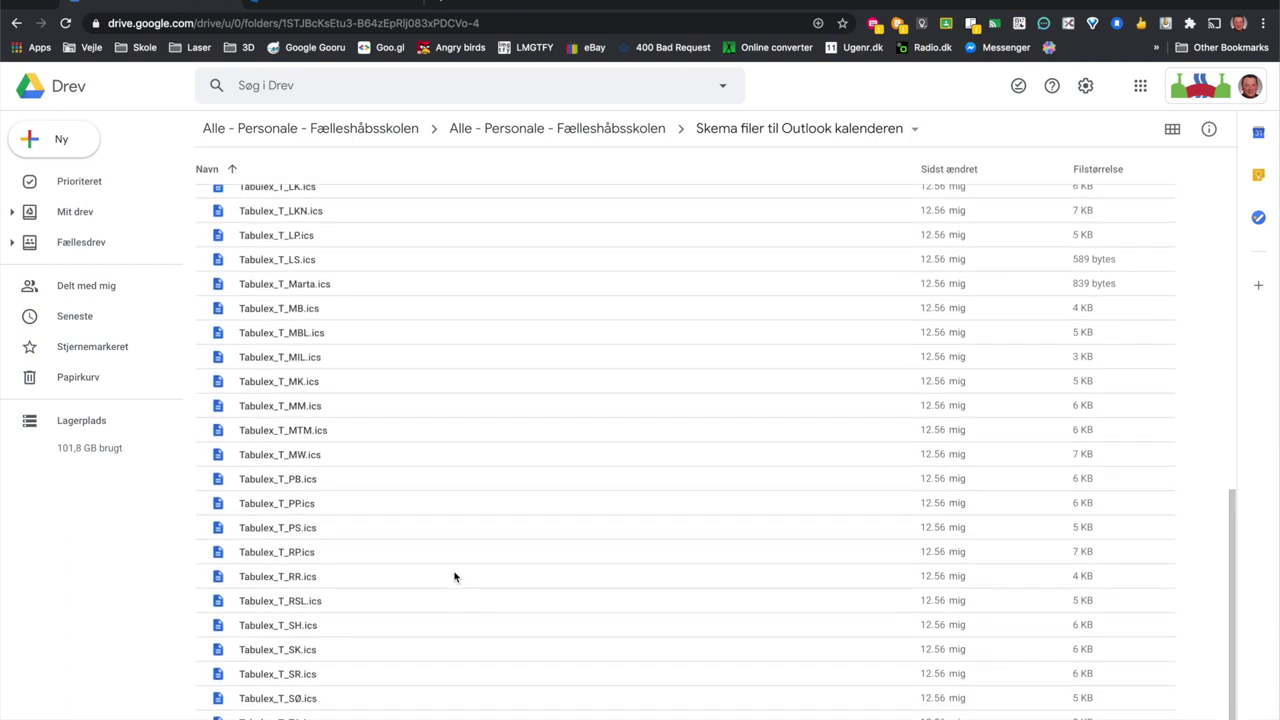
scroll(454, 578, up, 6)
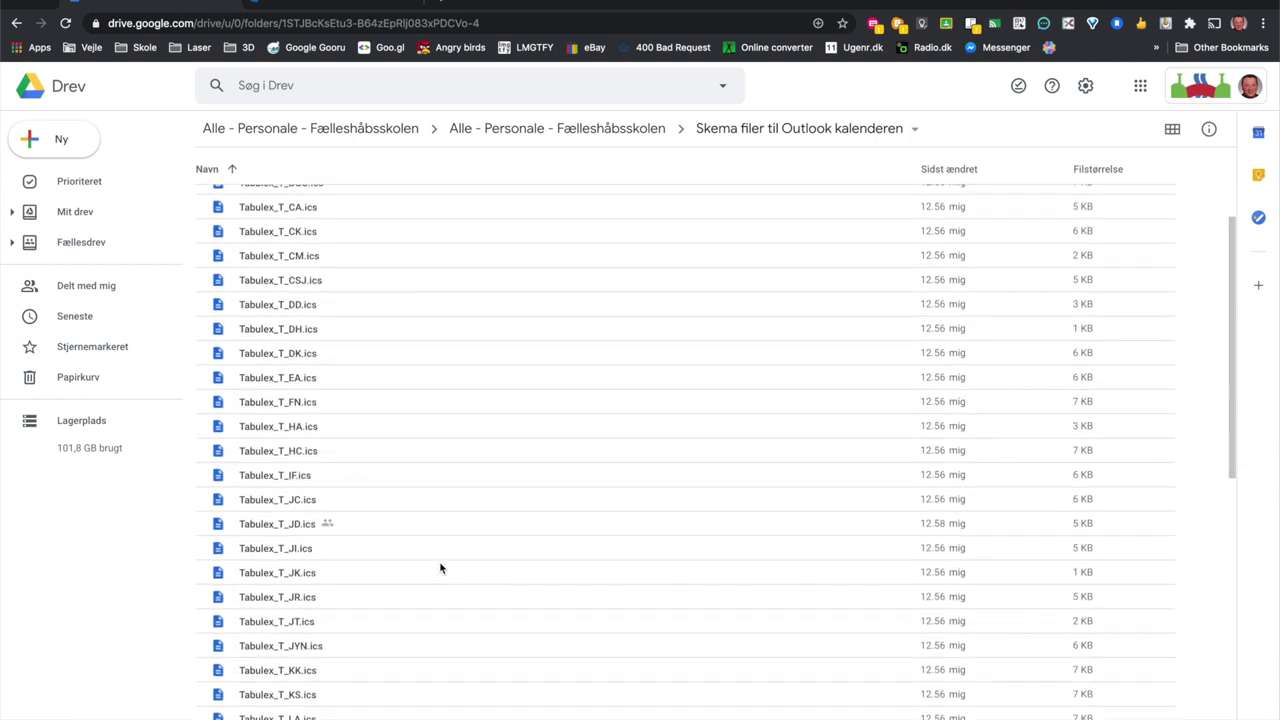
click(294, 530)
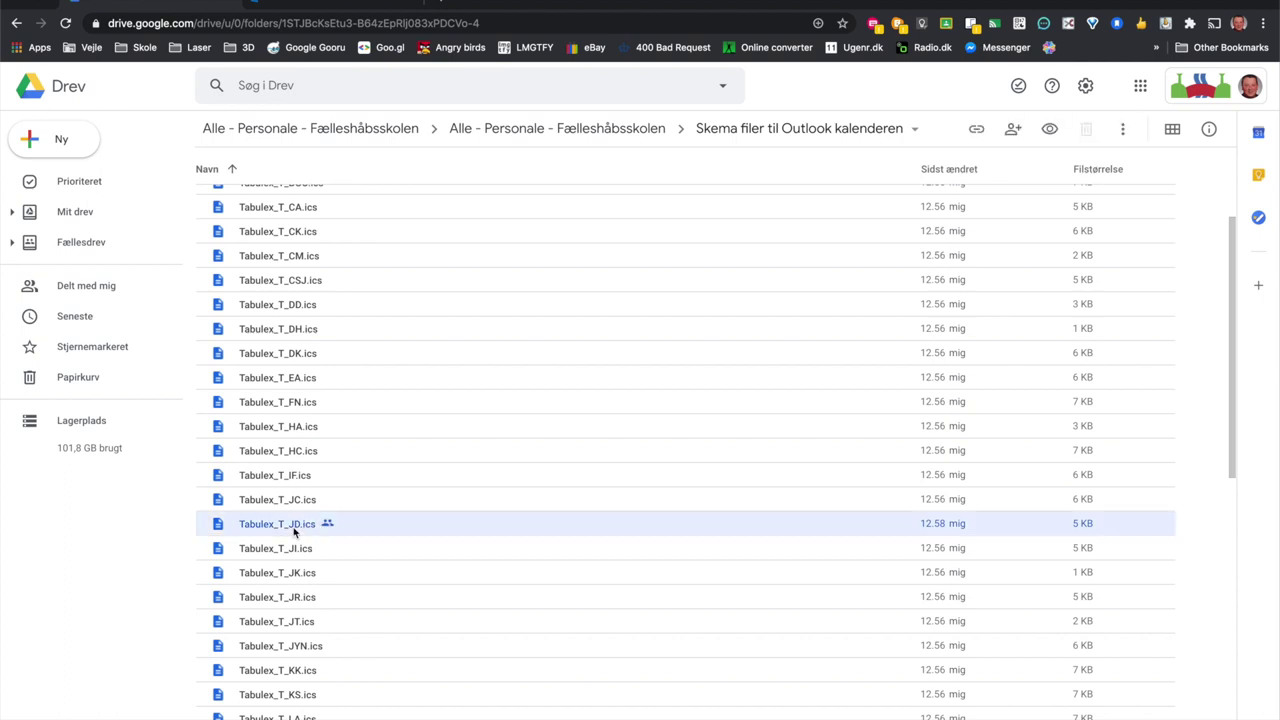
right_click(294, 533)
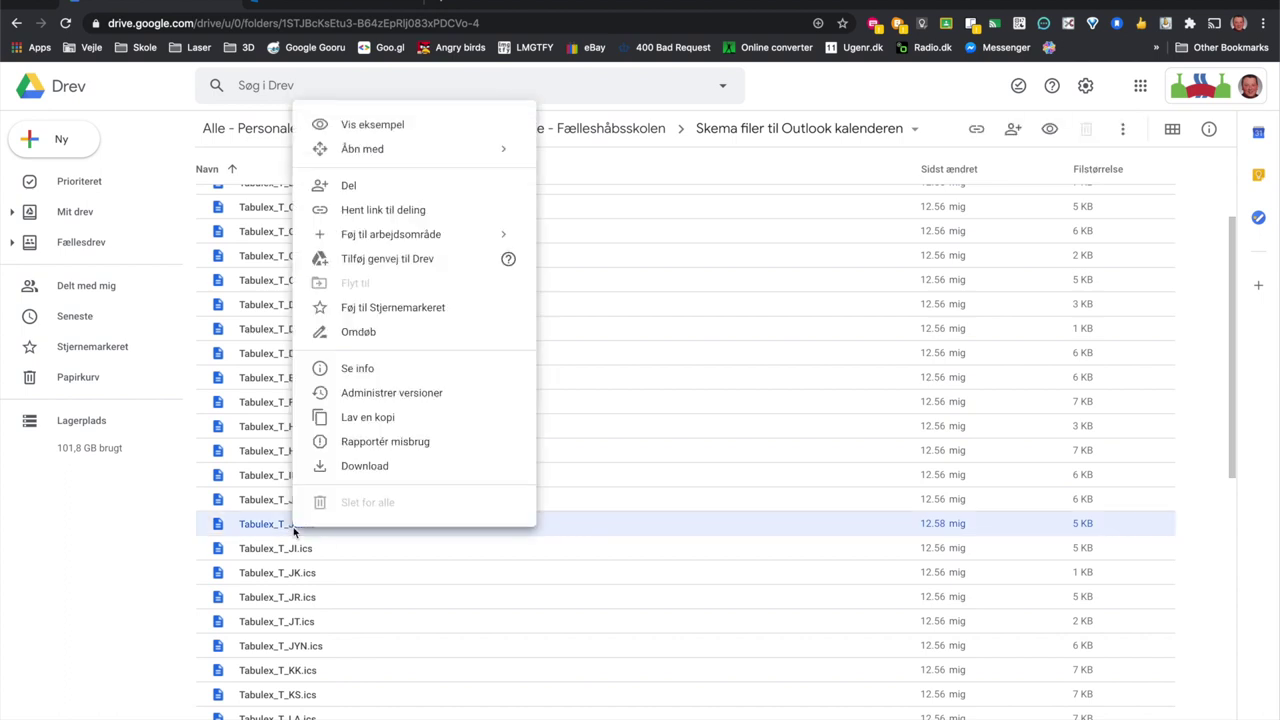
click(378, 474)
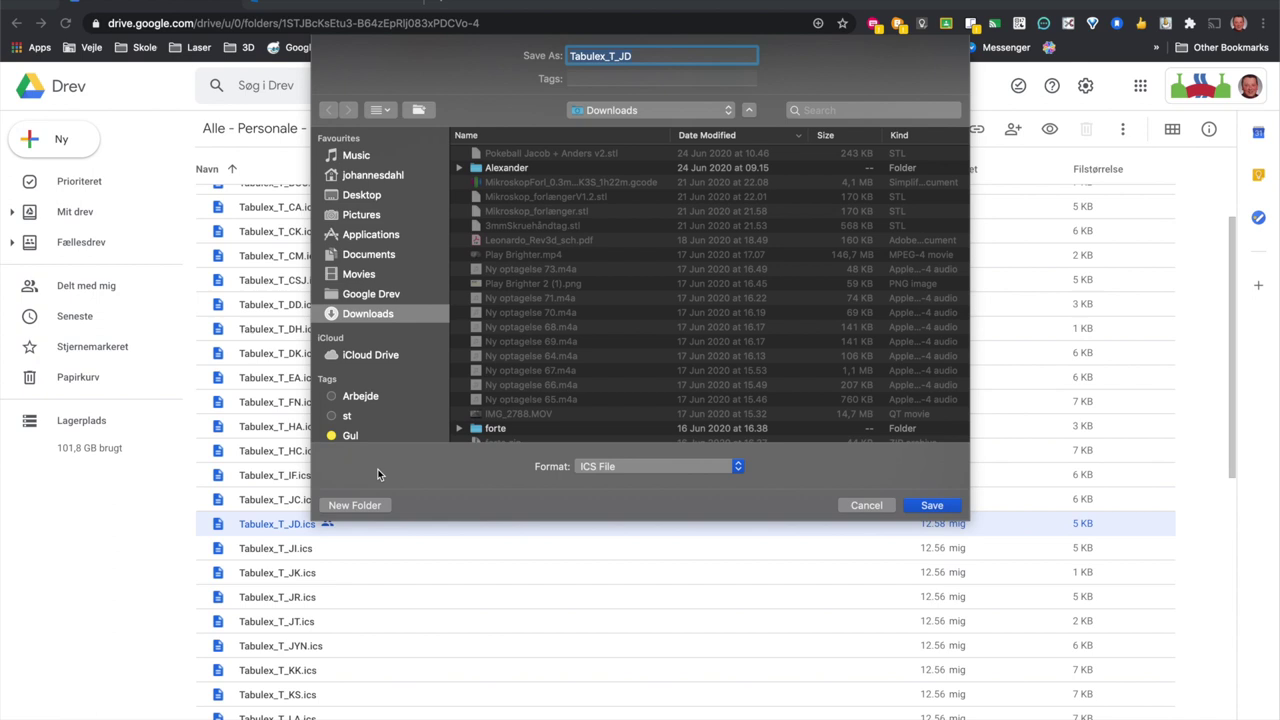
click(362, 195)
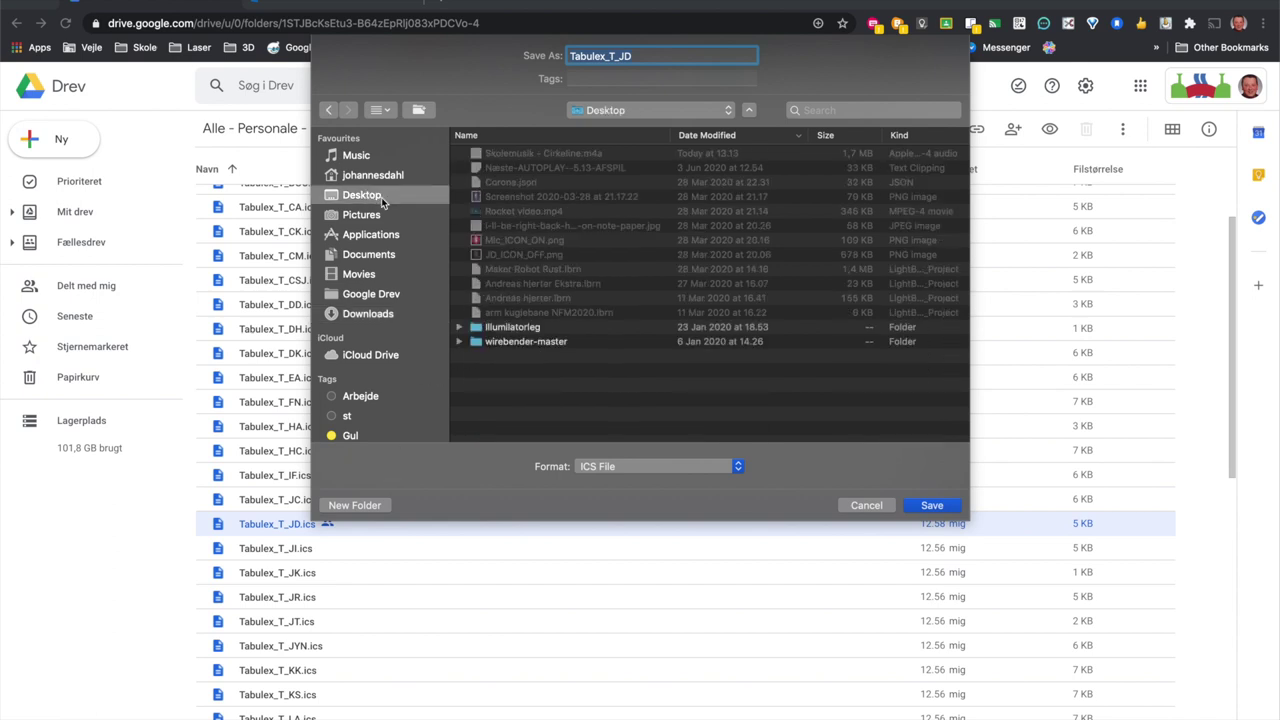
click(938, 508)
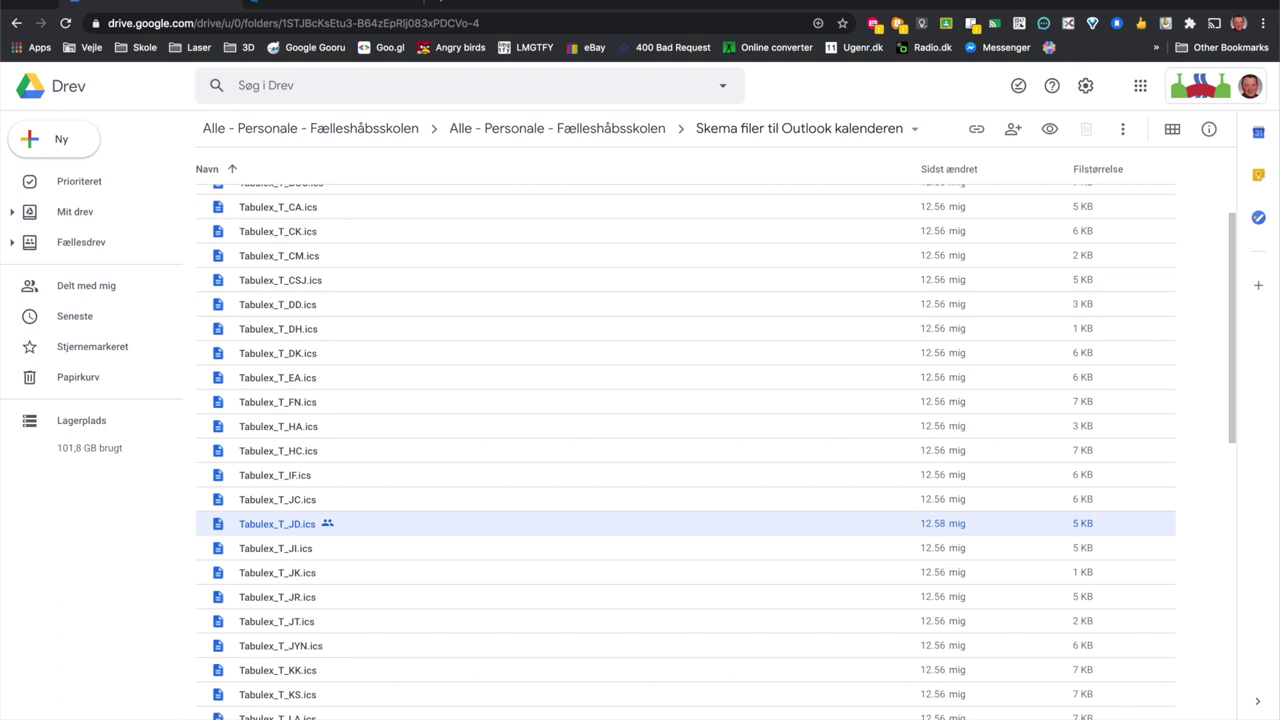
- Switch to Outlook on the web, log in with the prefilled credentials, and open the calendar
click(255, 716)
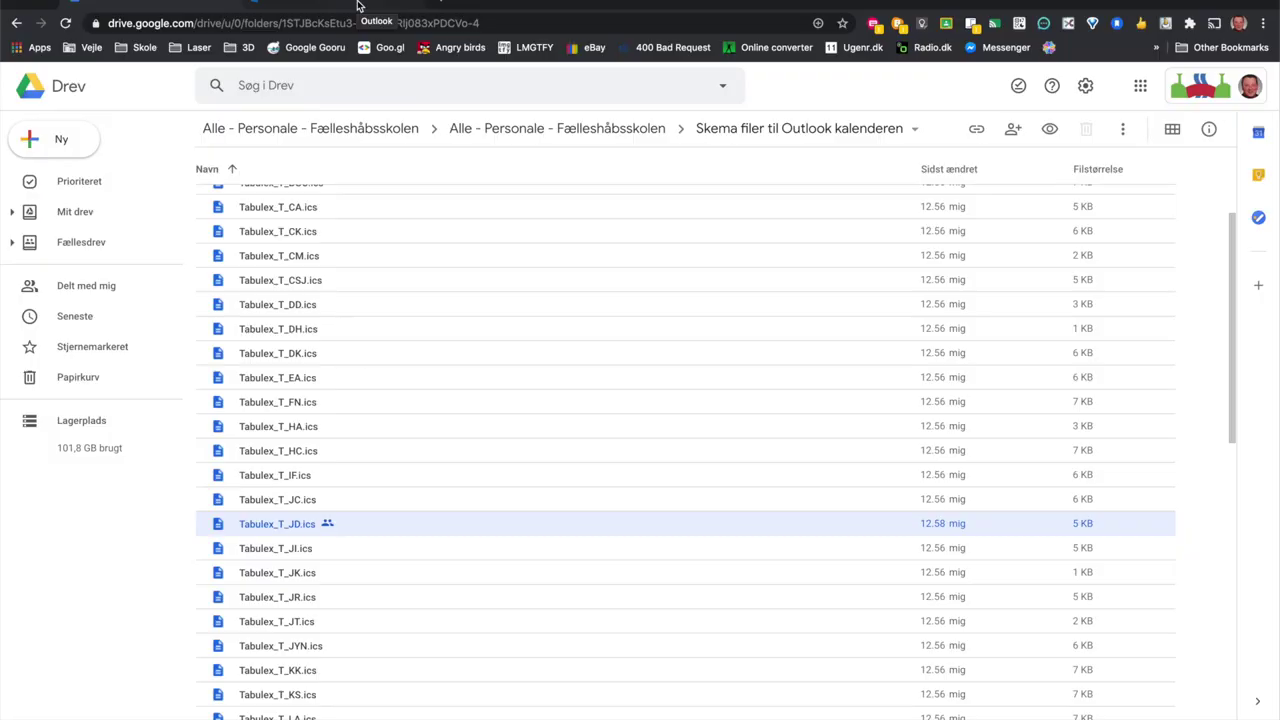
click(357, 6)
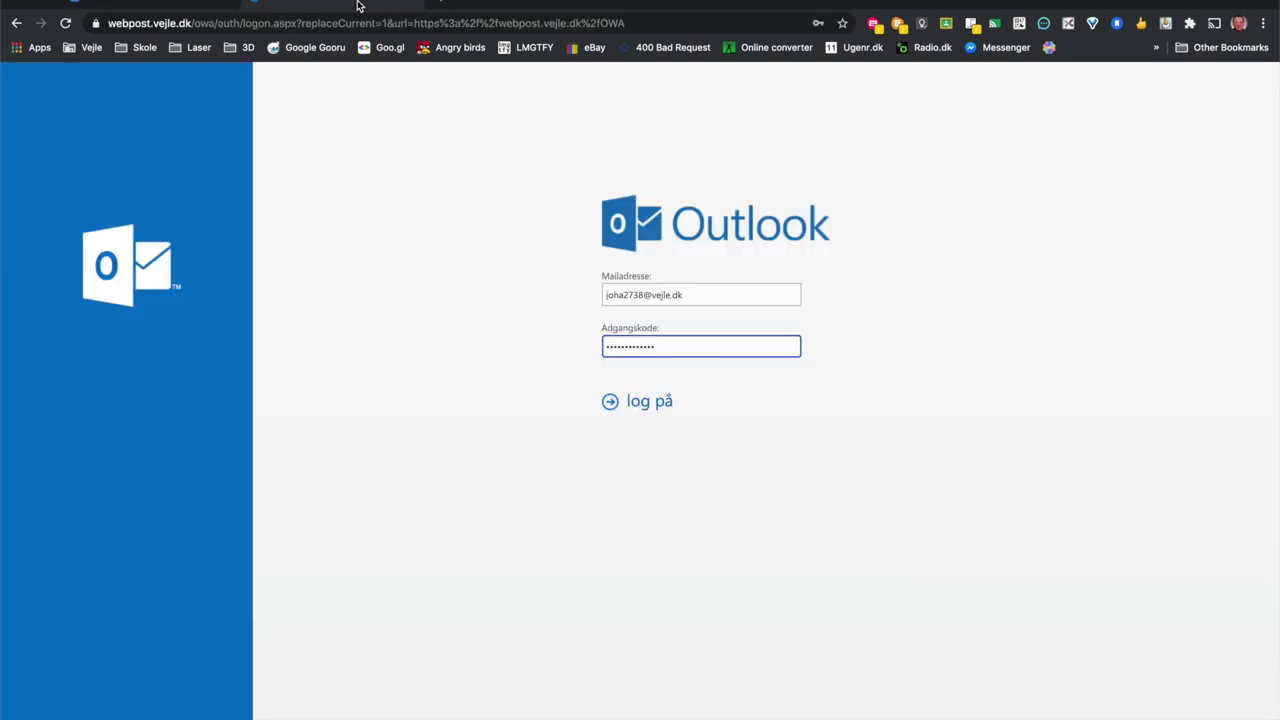
click(651, 402)
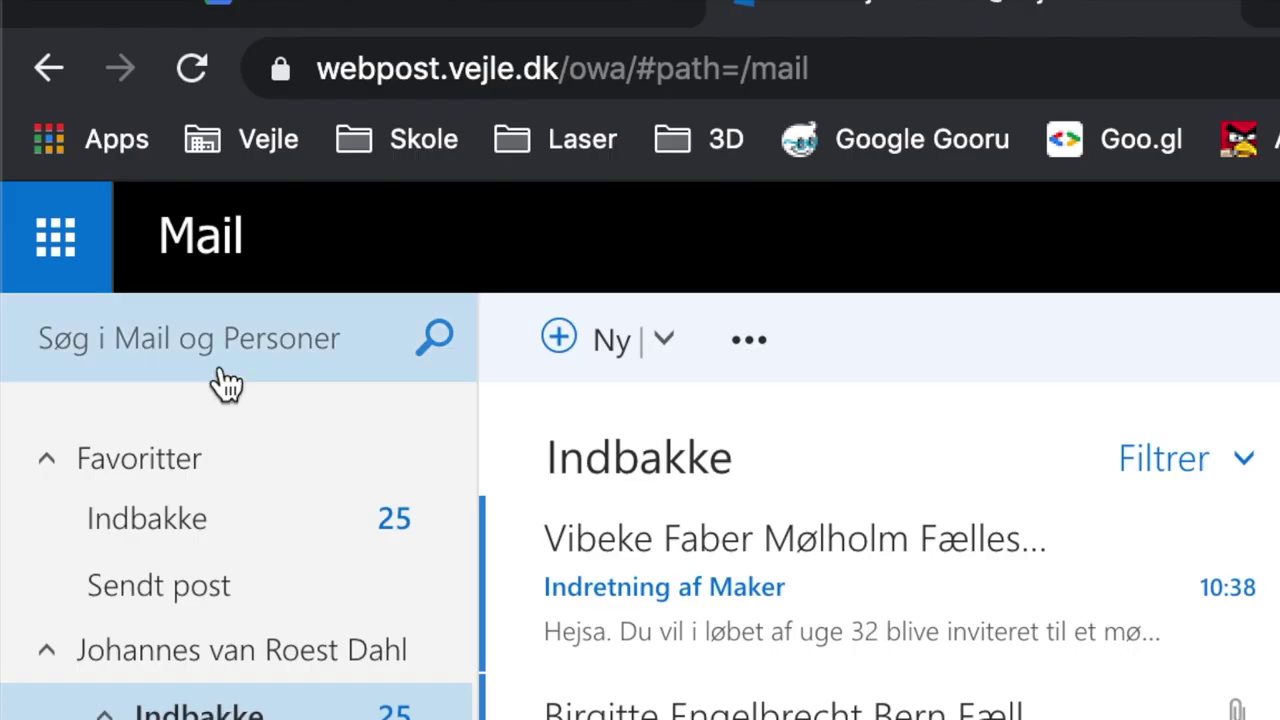
click(58, 245)
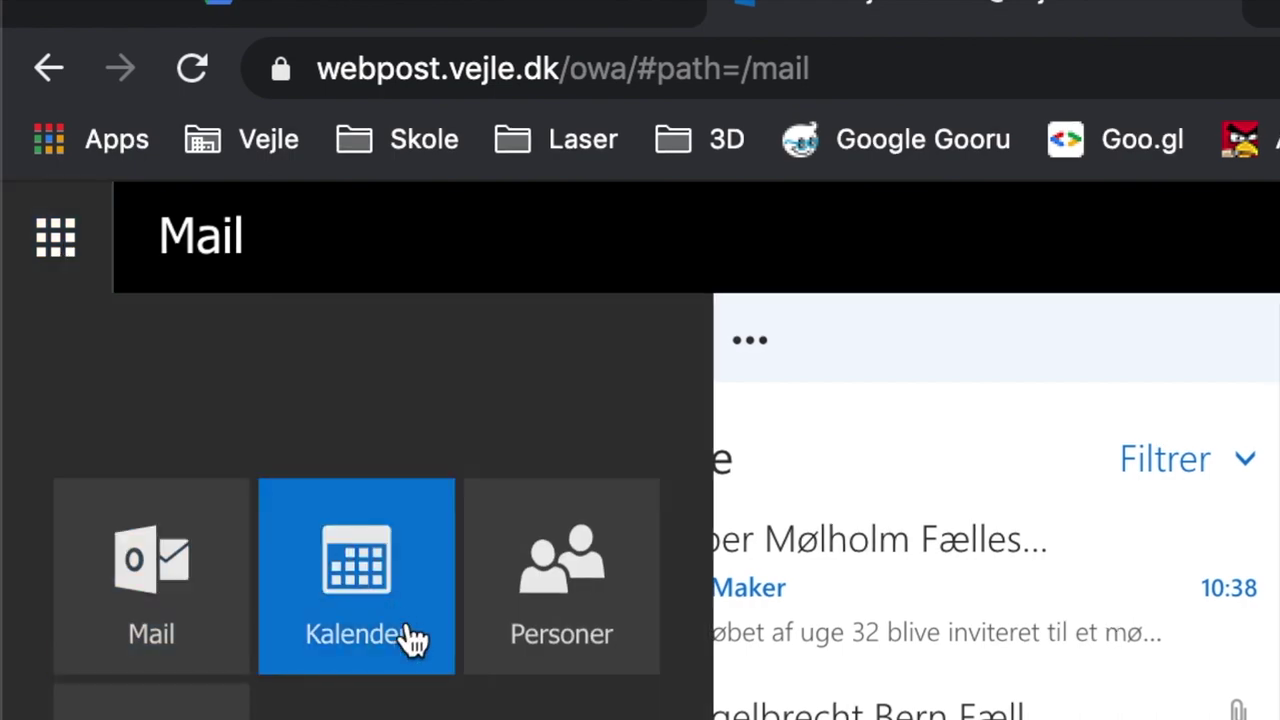
click(413, 640)
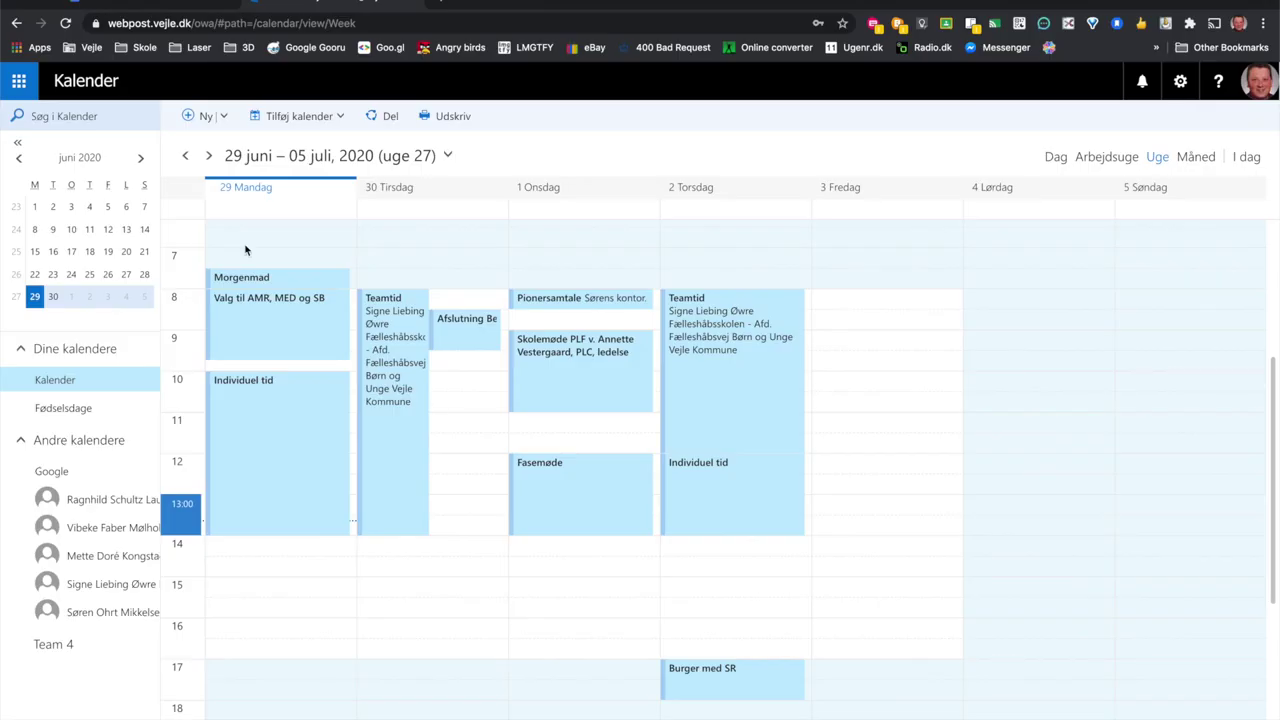
- Show the week of 10–16 August 2020 in the calendar
click(141, 158)
click(142, 159)
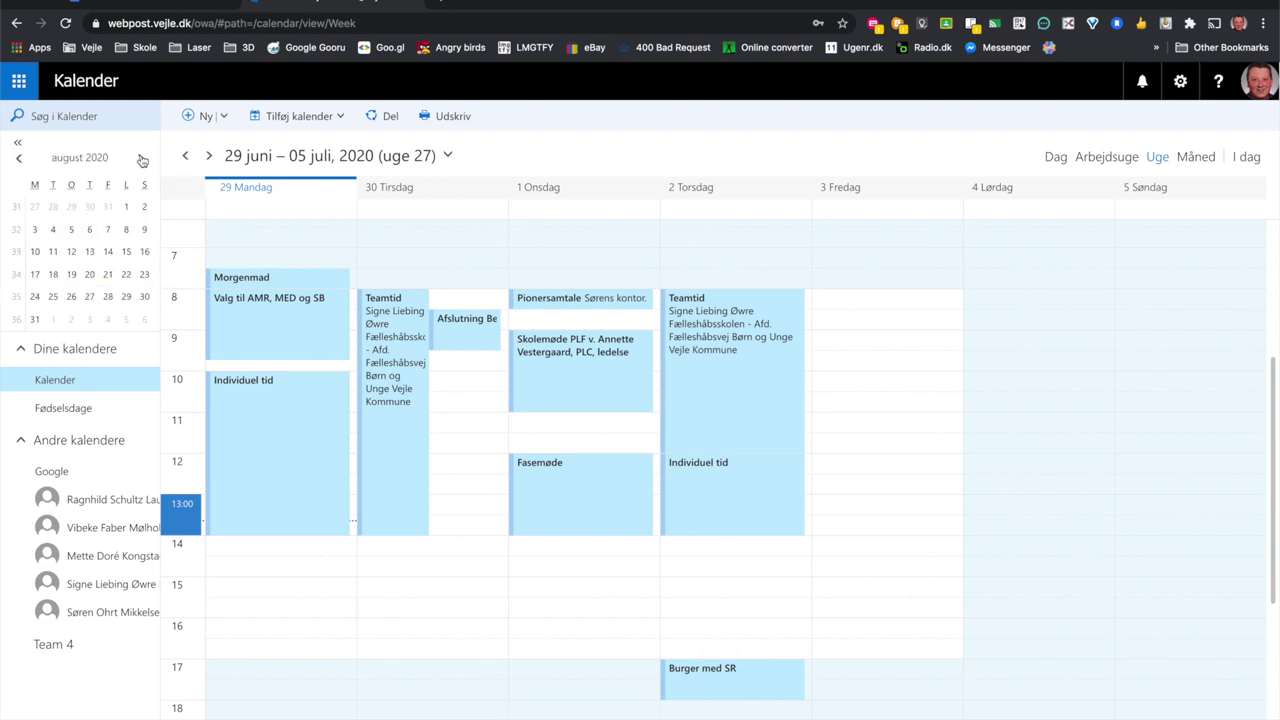
click(35, 252)
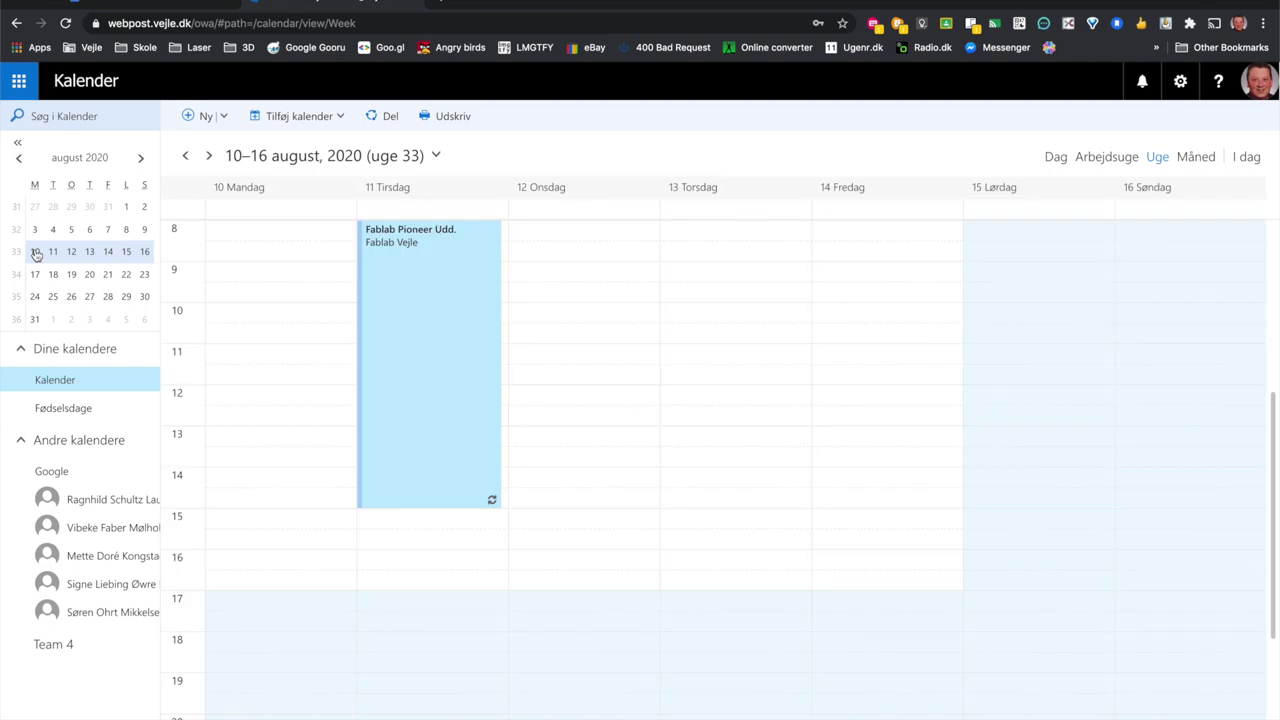
click(36, 231)
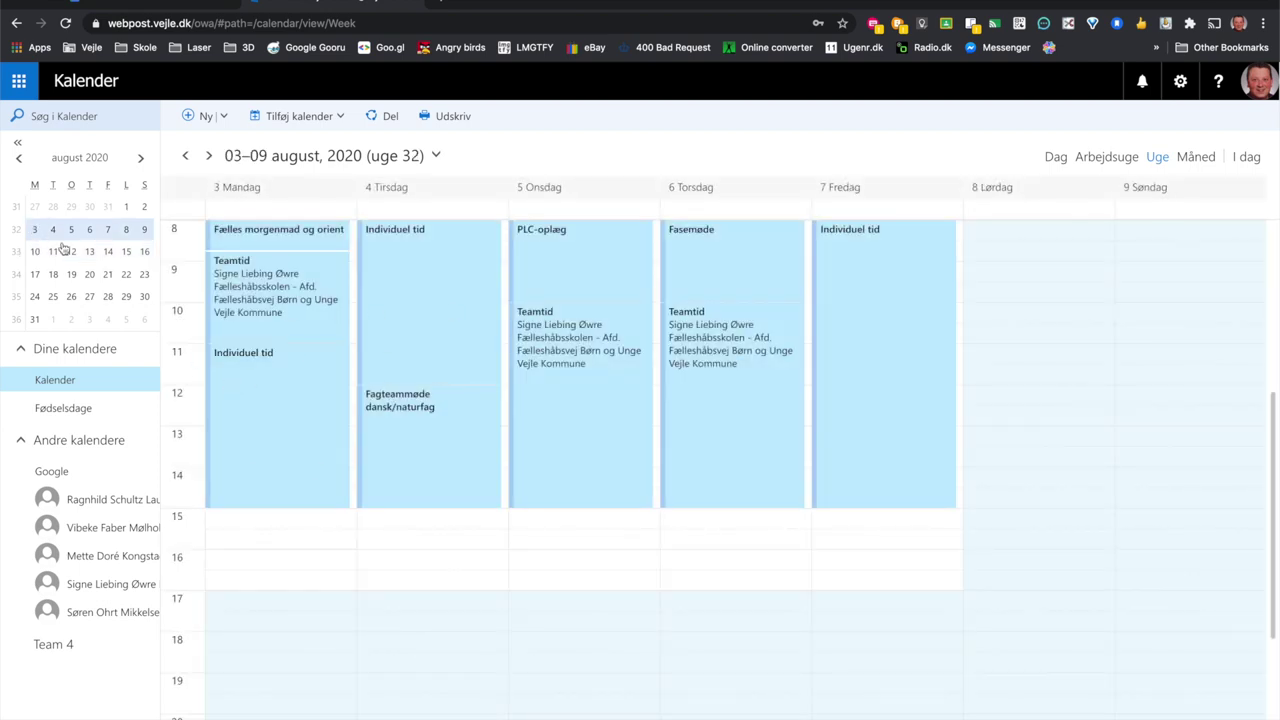
click(36, 253)
scroll(222, 339, up, 2)
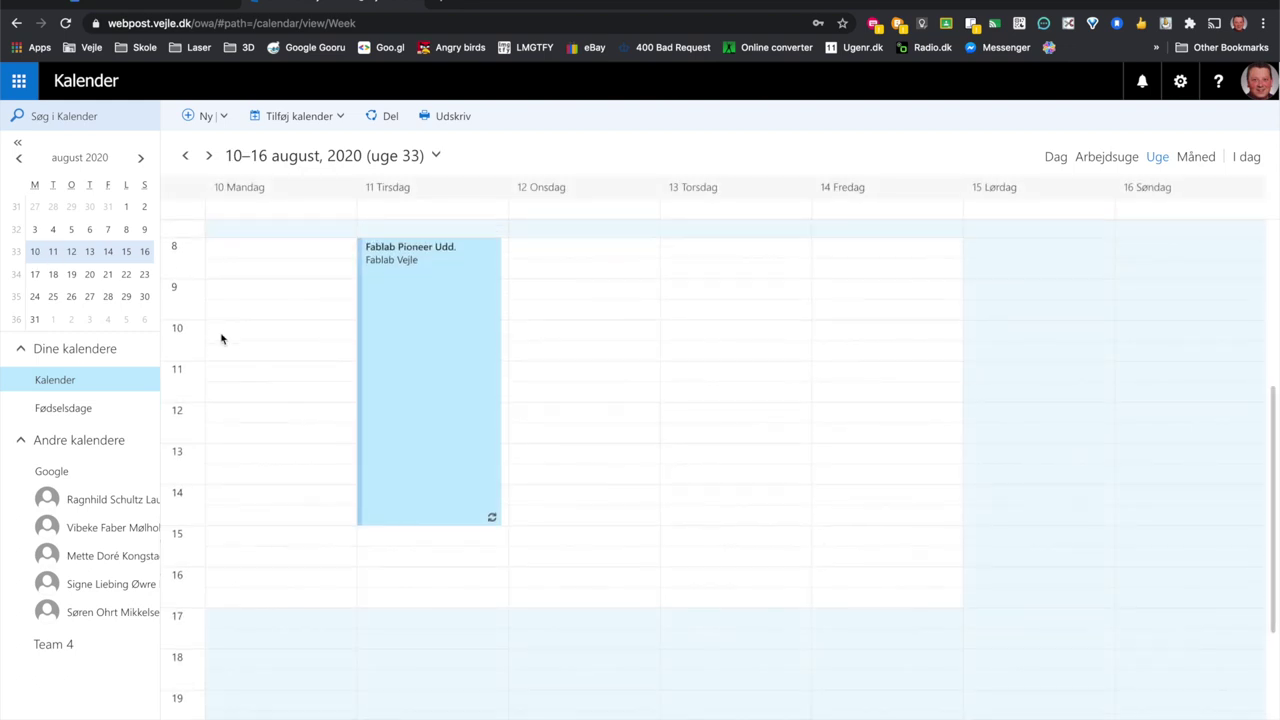
scroll(222, 339, down, 1)
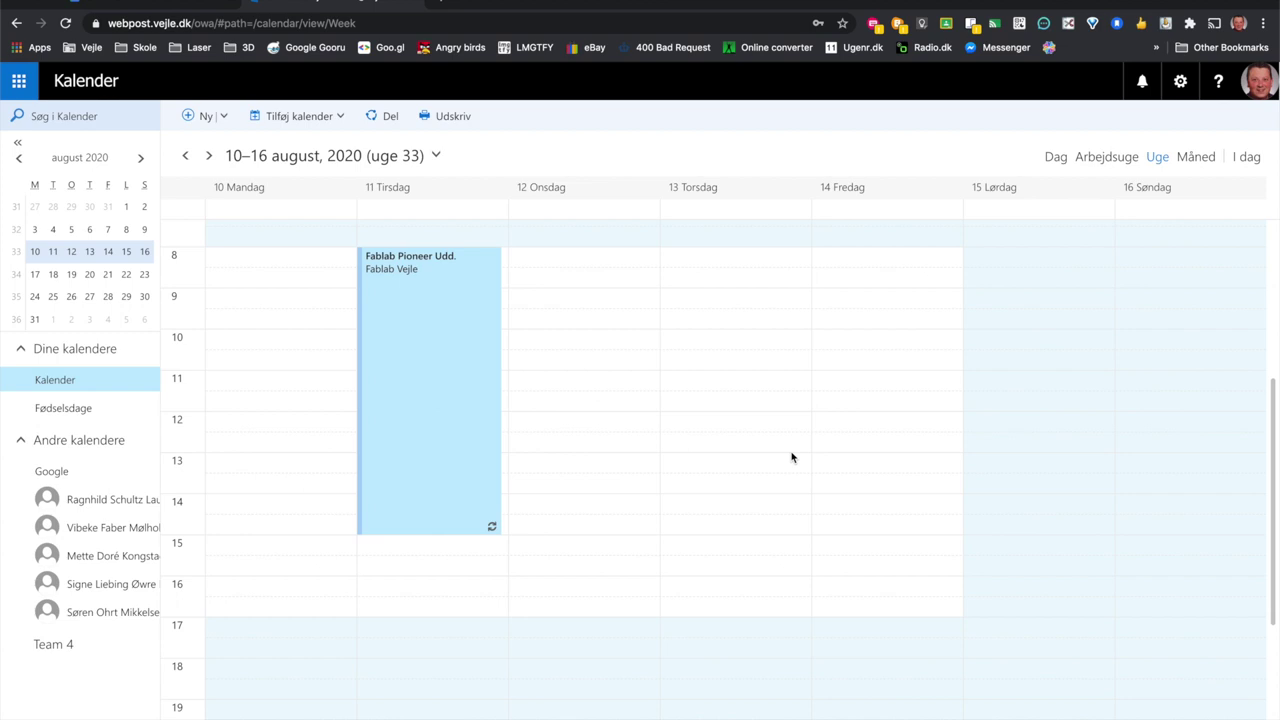
- Import Tabulex_T_JD.ics from the Desktop into the main calendar (Kalender) and save the import
click(342, 117)
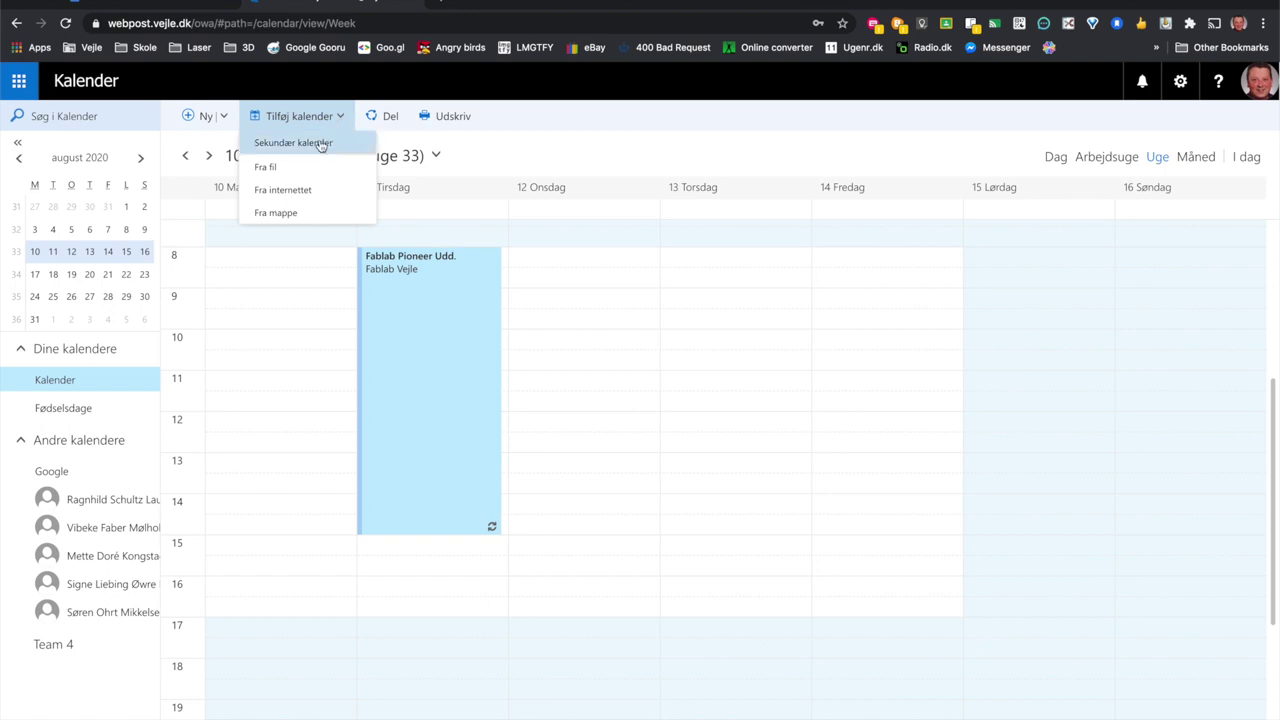
click(295, 168)
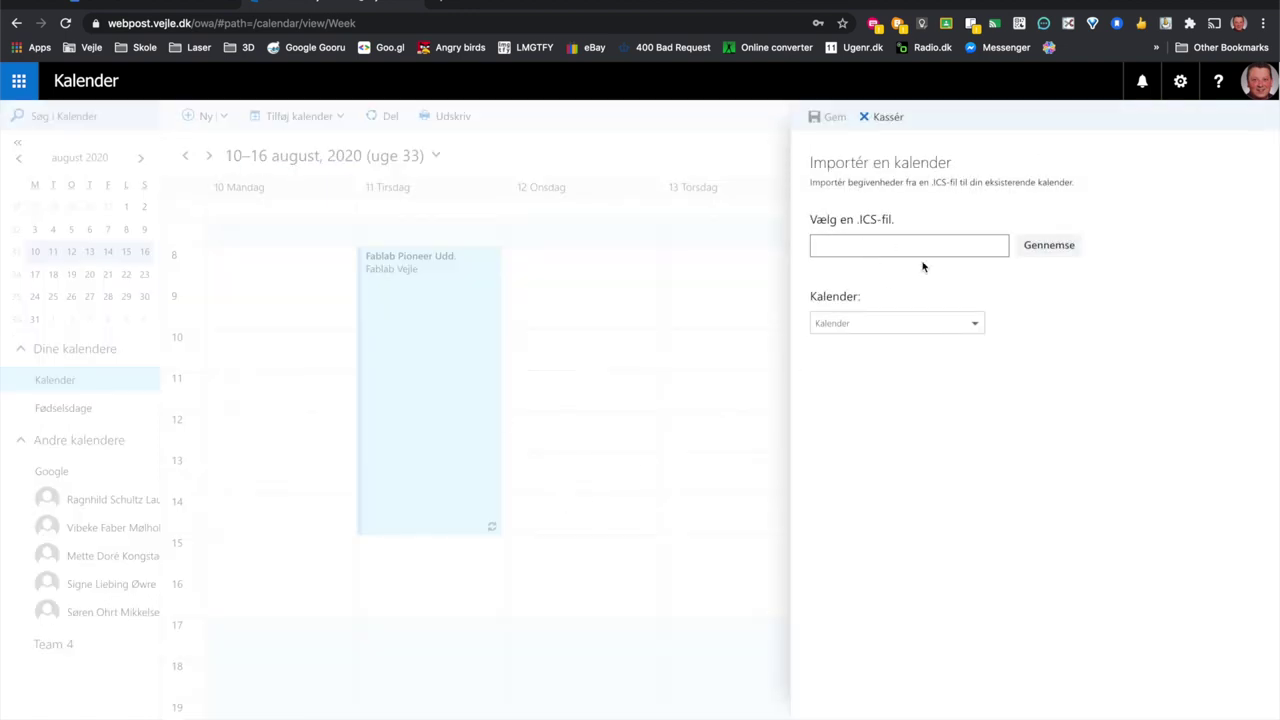
click(1038, 250)
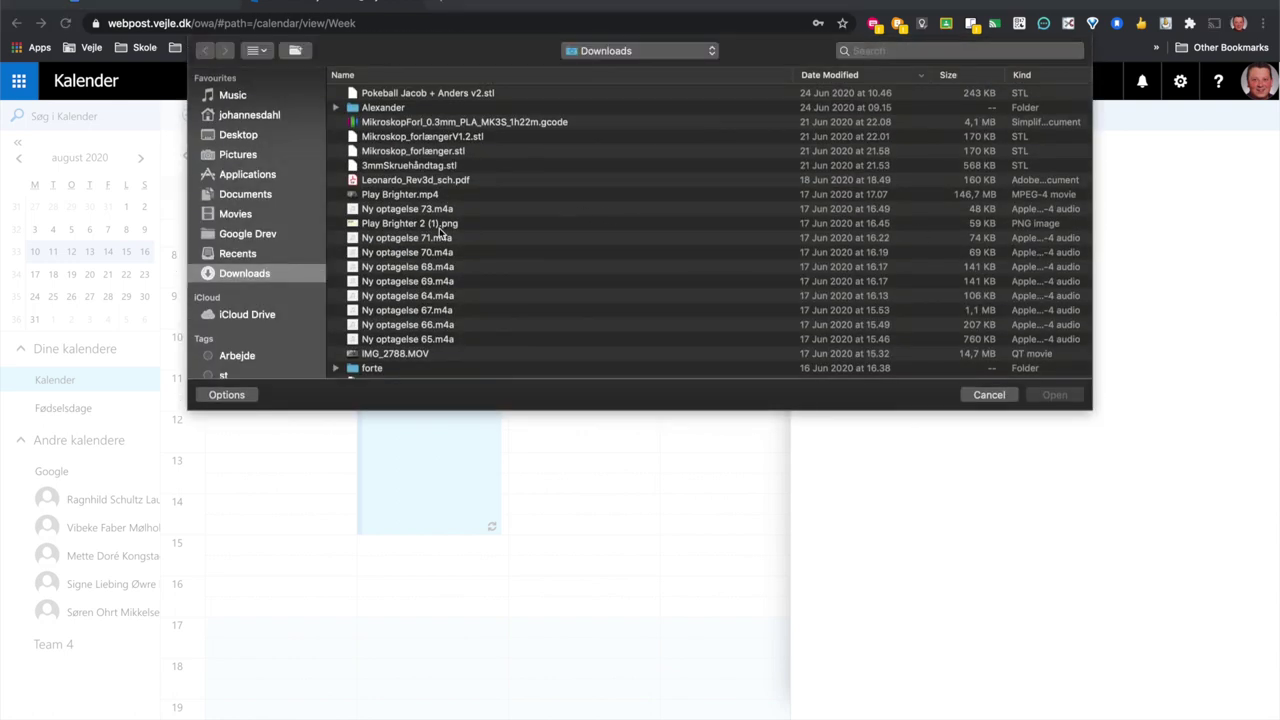
click(248, 138)
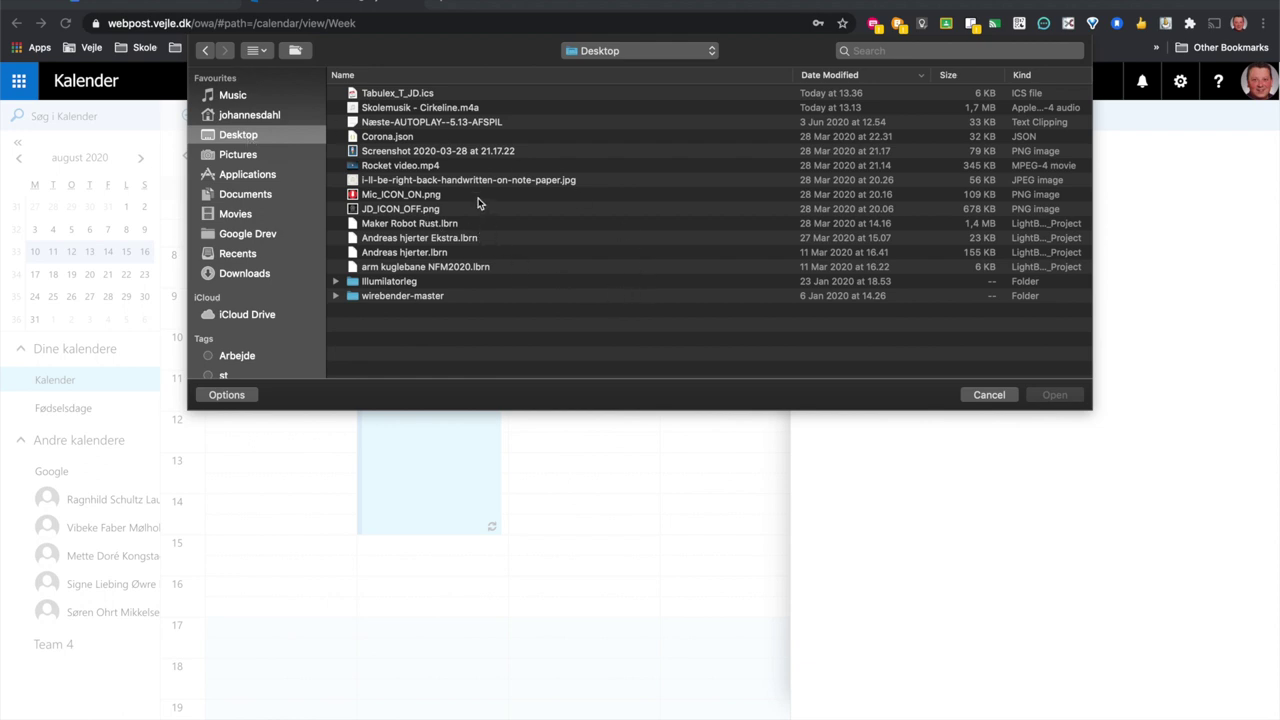
click(418, 97)
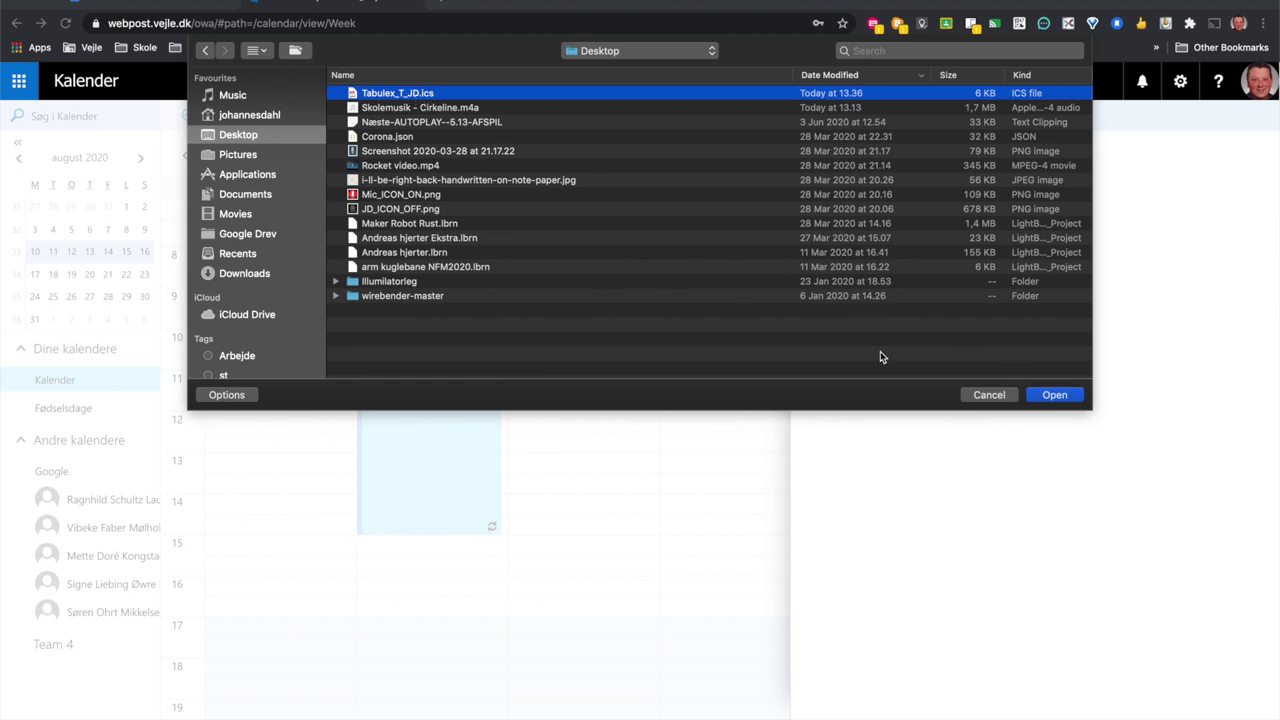
click(1065, 398)
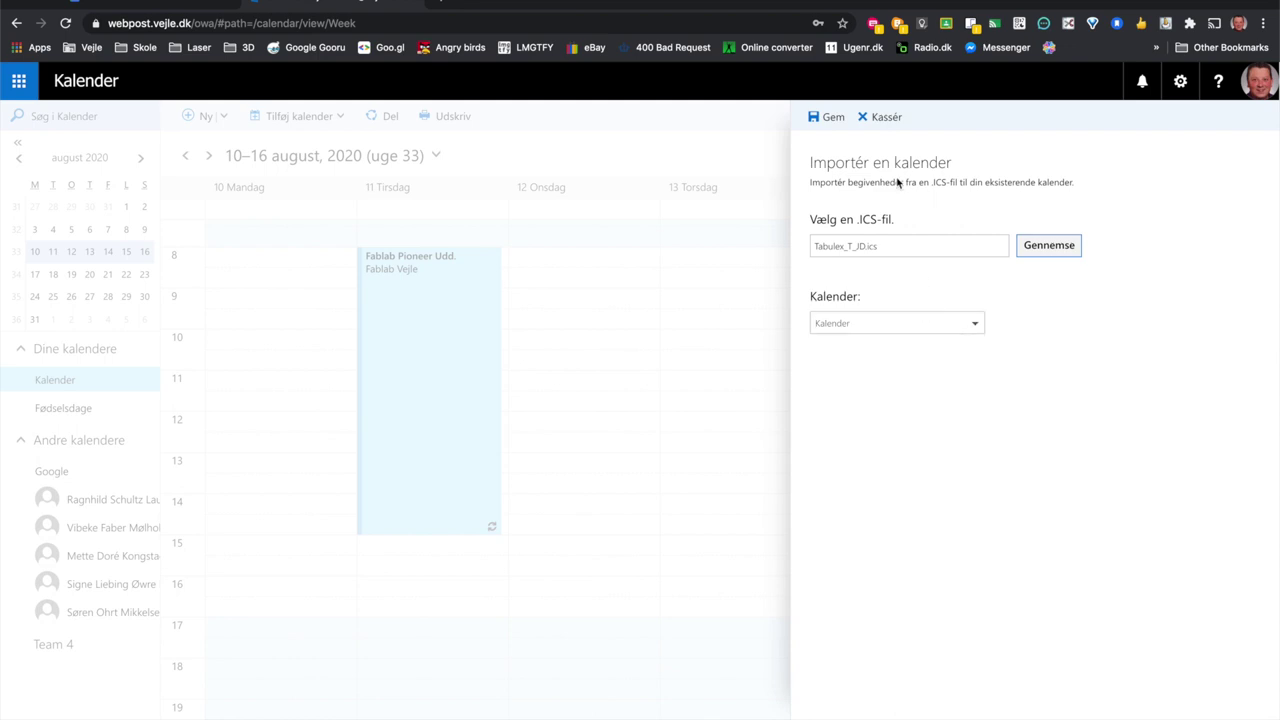
click(829, 120)
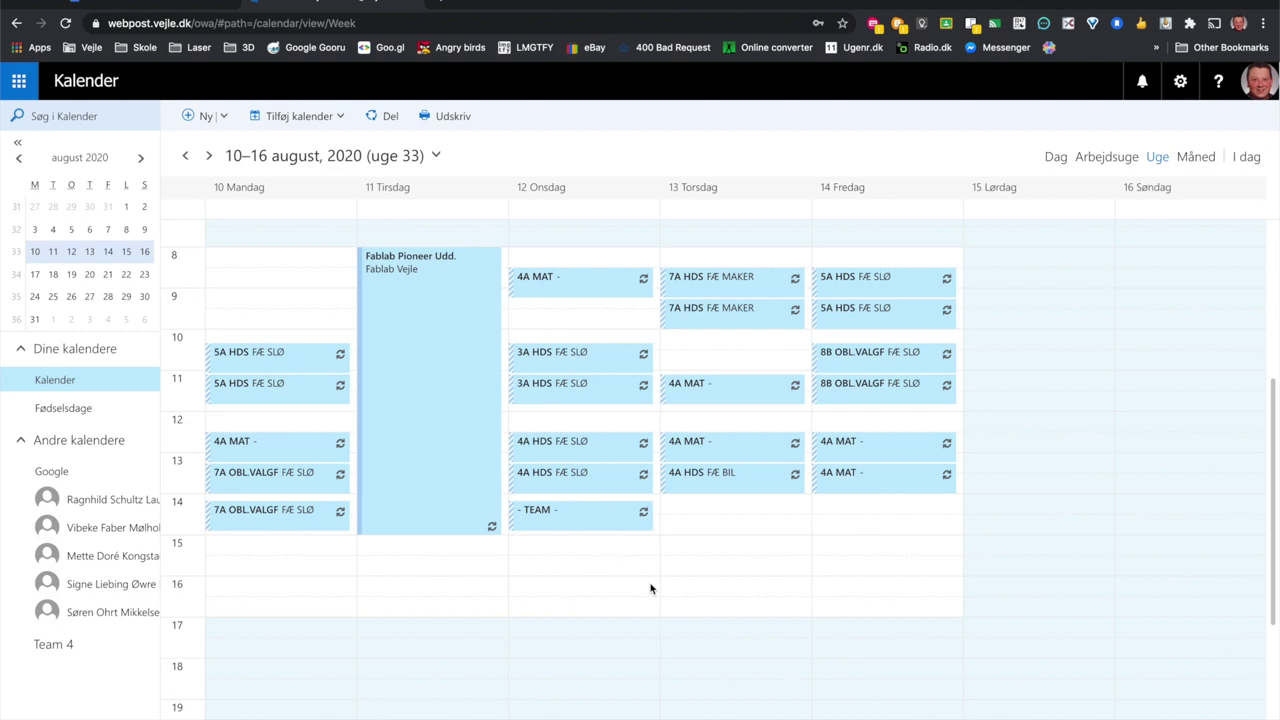
click(337, 116)
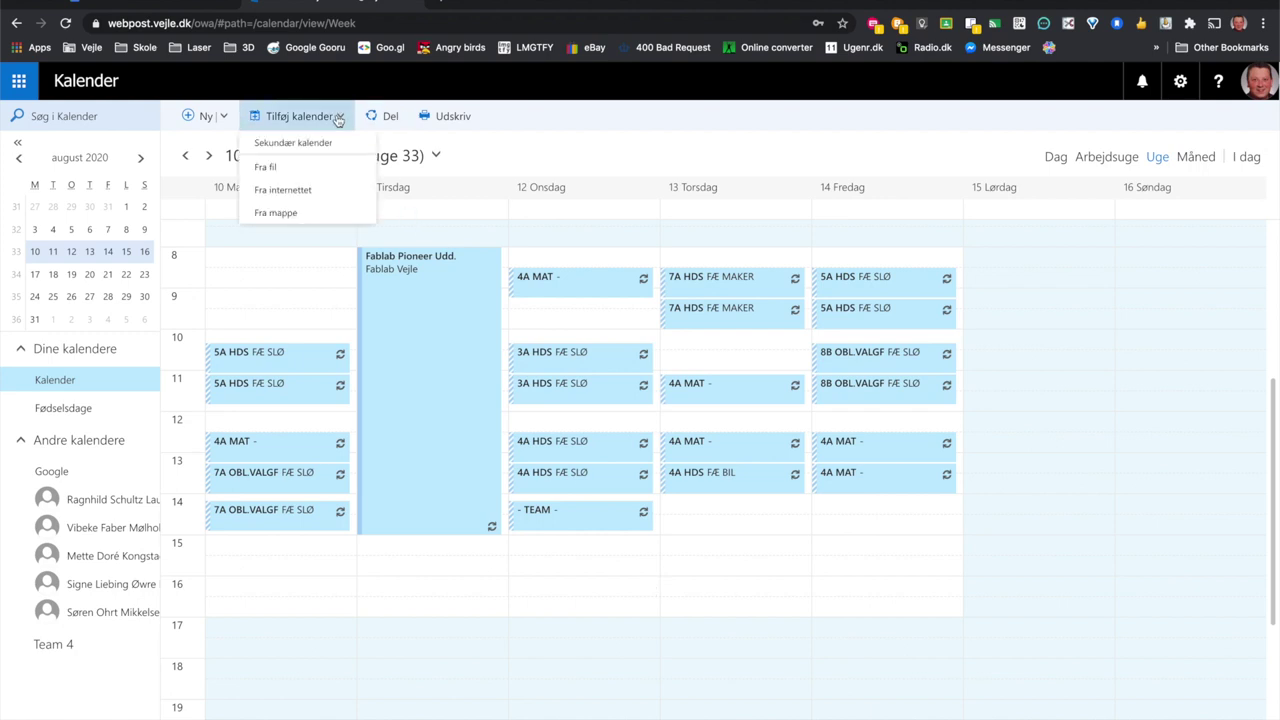
click(310, 167)
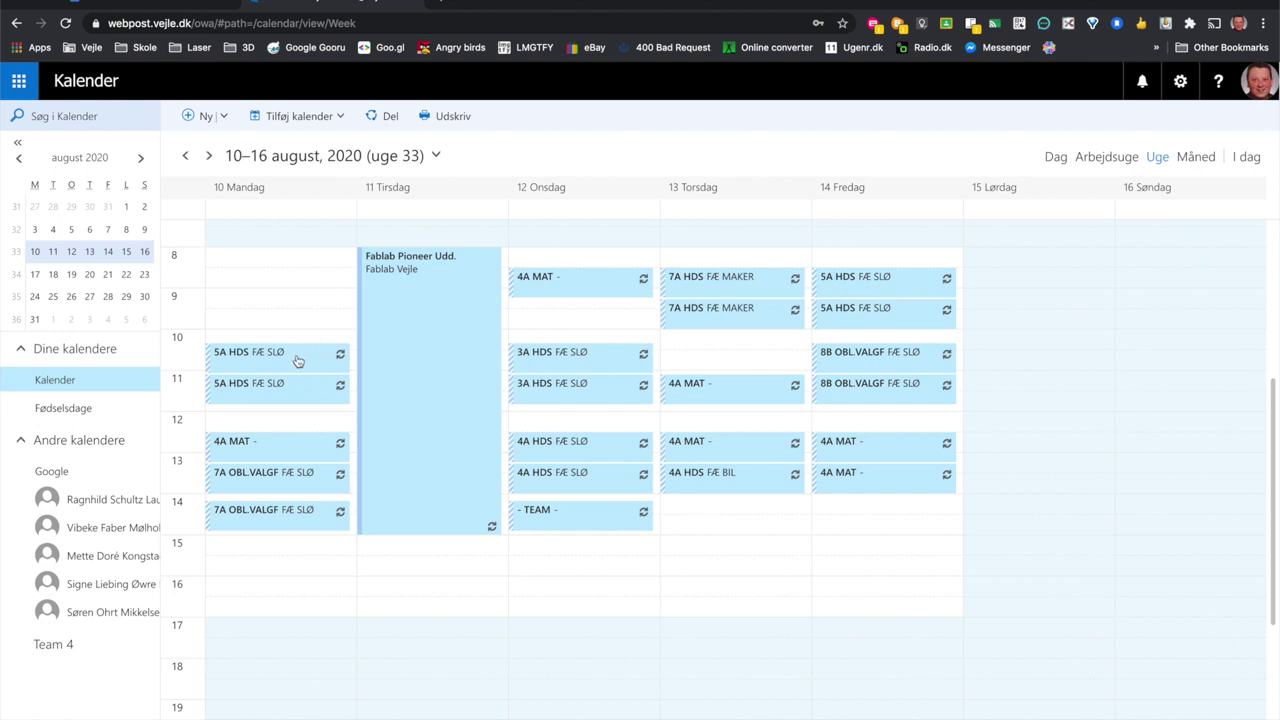
click(298, 116)
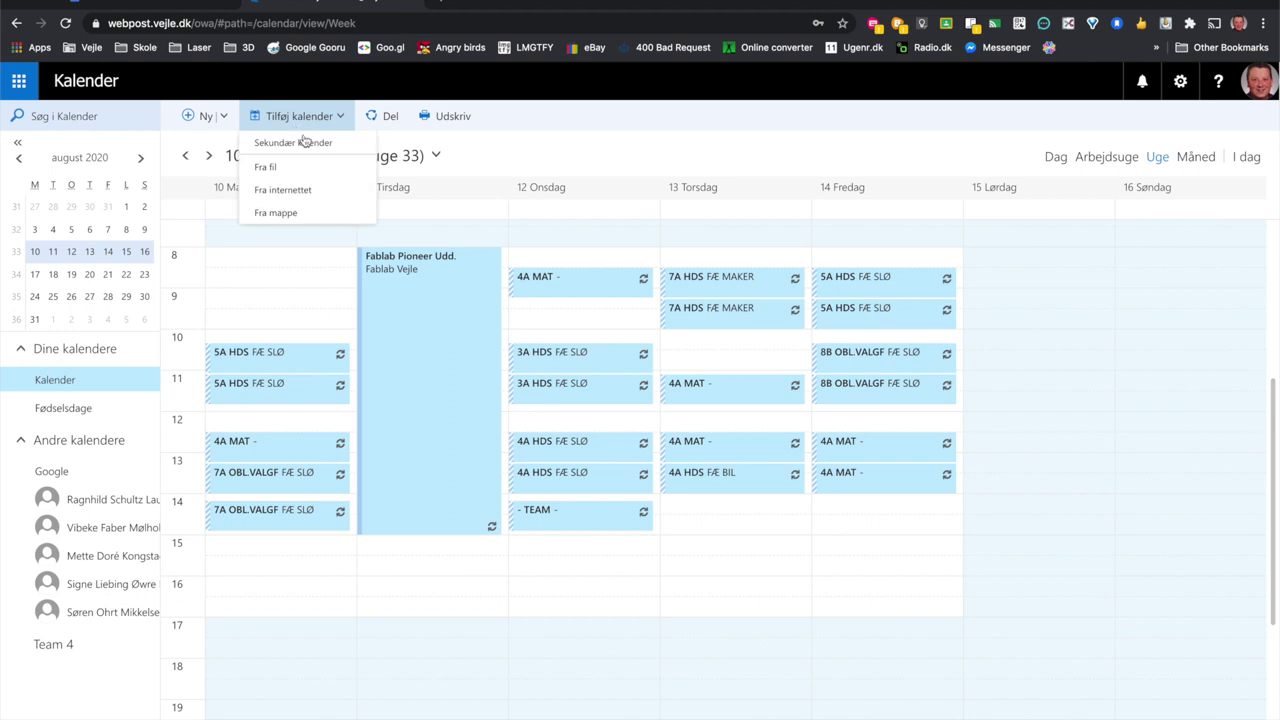
click(288, 167)
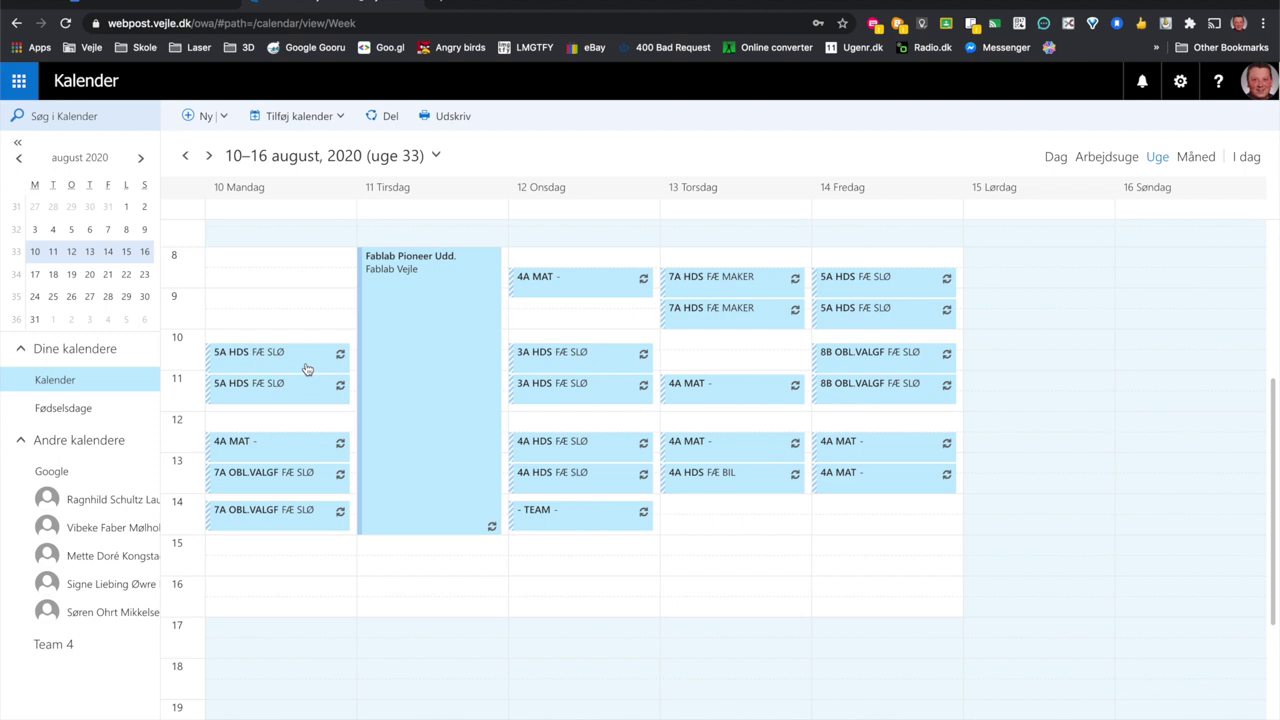
- Delete the entire recurring series of the first 5A HDS lesson on Monday 10 August
click(35, 276)
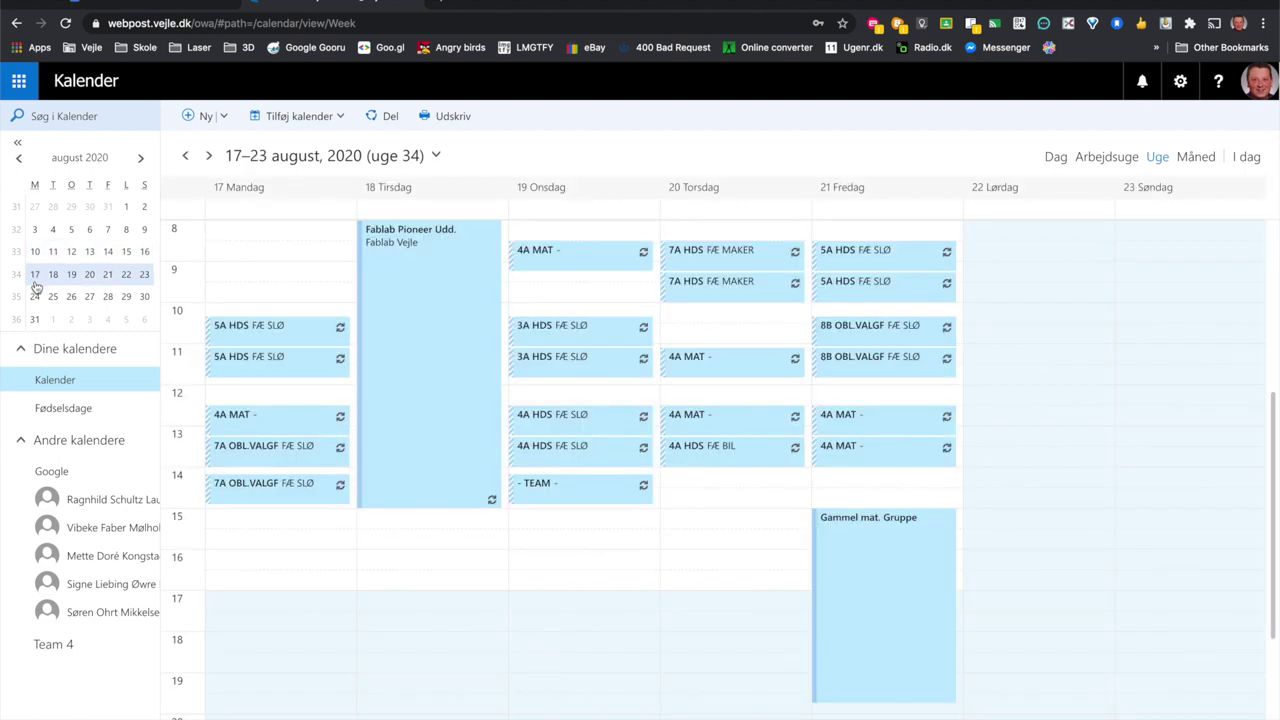
click(35, 297)
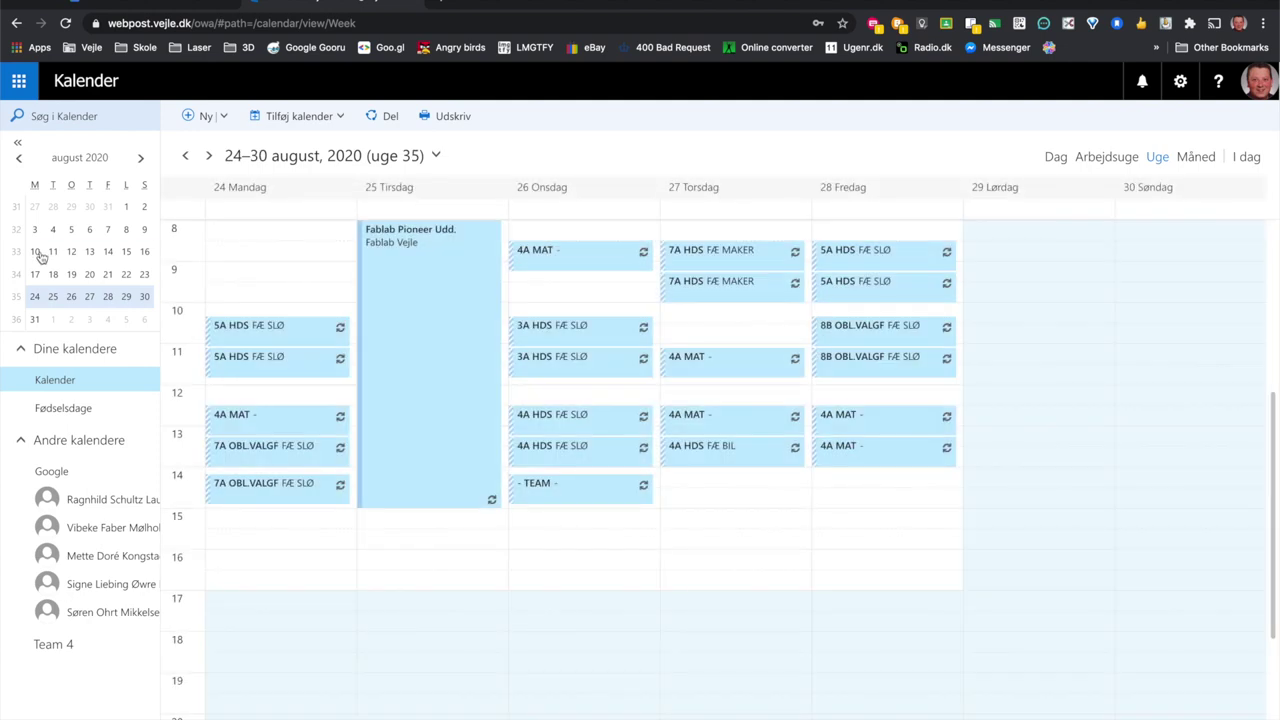
click(38, 253)
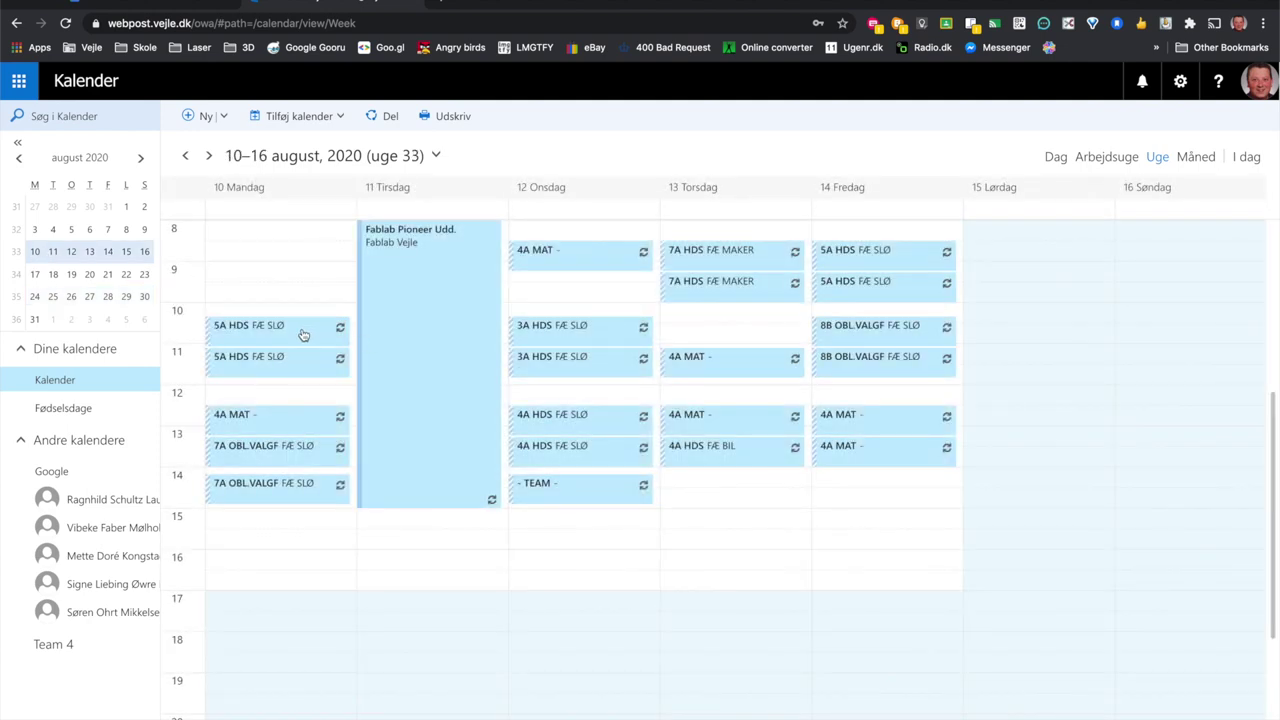
right_click(303, 335)
mouse_move(421, 459)
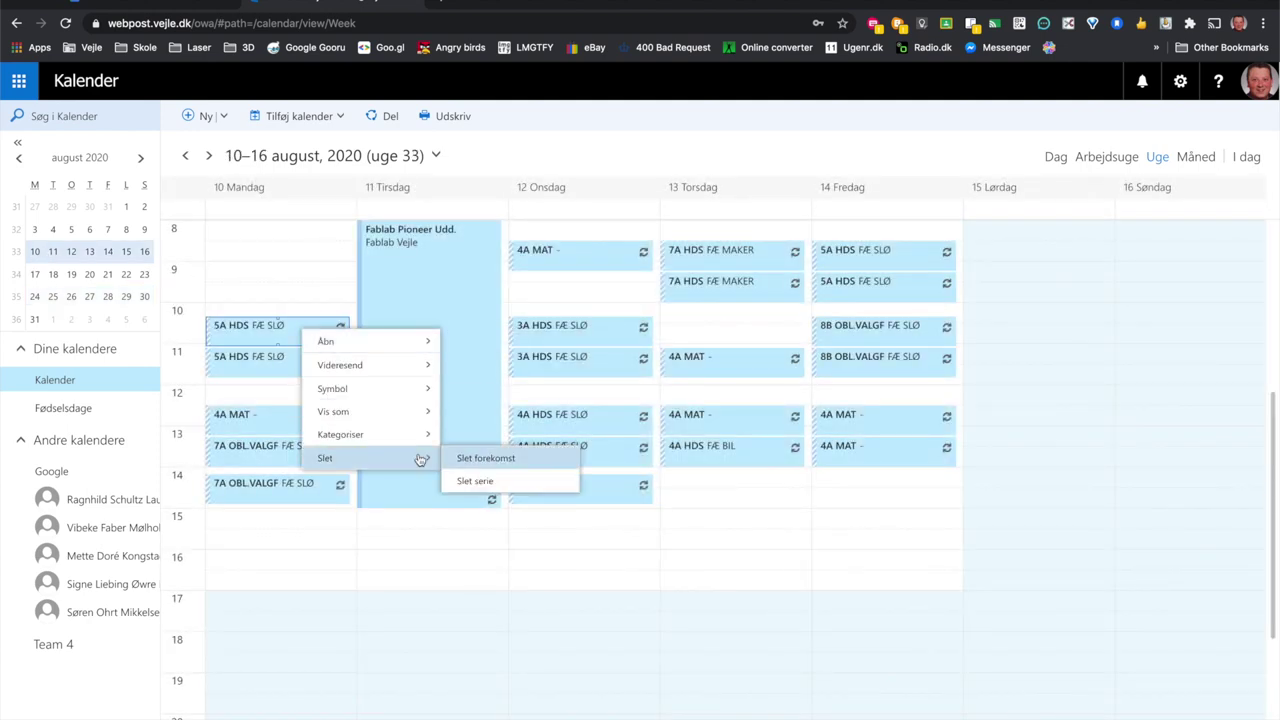
click(477, 481)
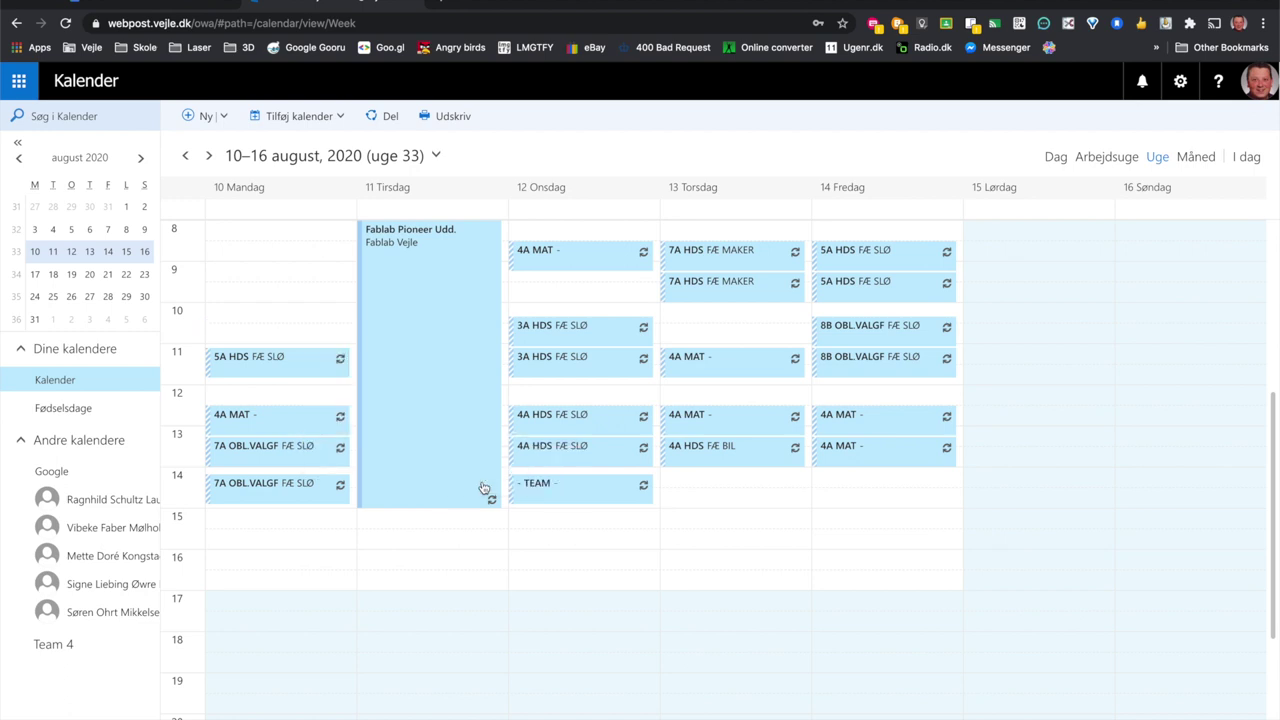
- Delete the entire recurring series of the remaining 5A HDS lesson and the 4A MAT lesson on Monday 10 August
right_click(302, 363)
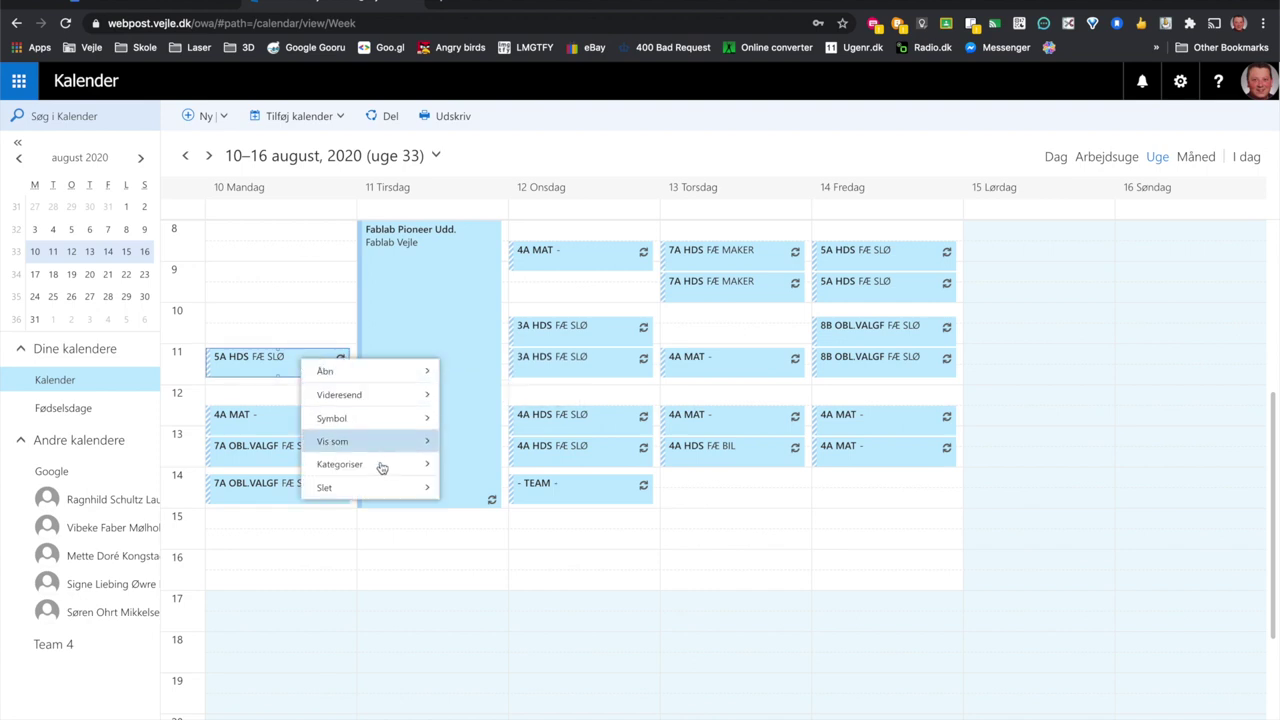
mouse_move(381, 490)
click(462, 512)
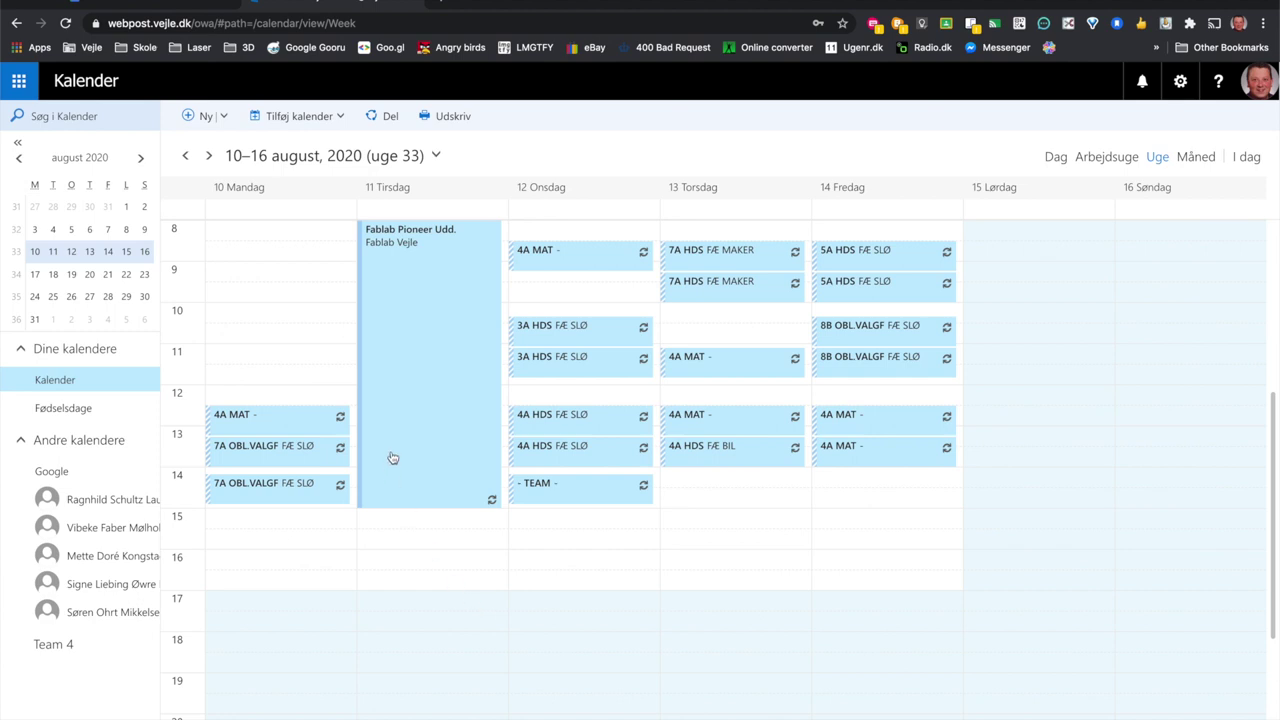
right_click(303, 424)
mouse_move(400, 548)
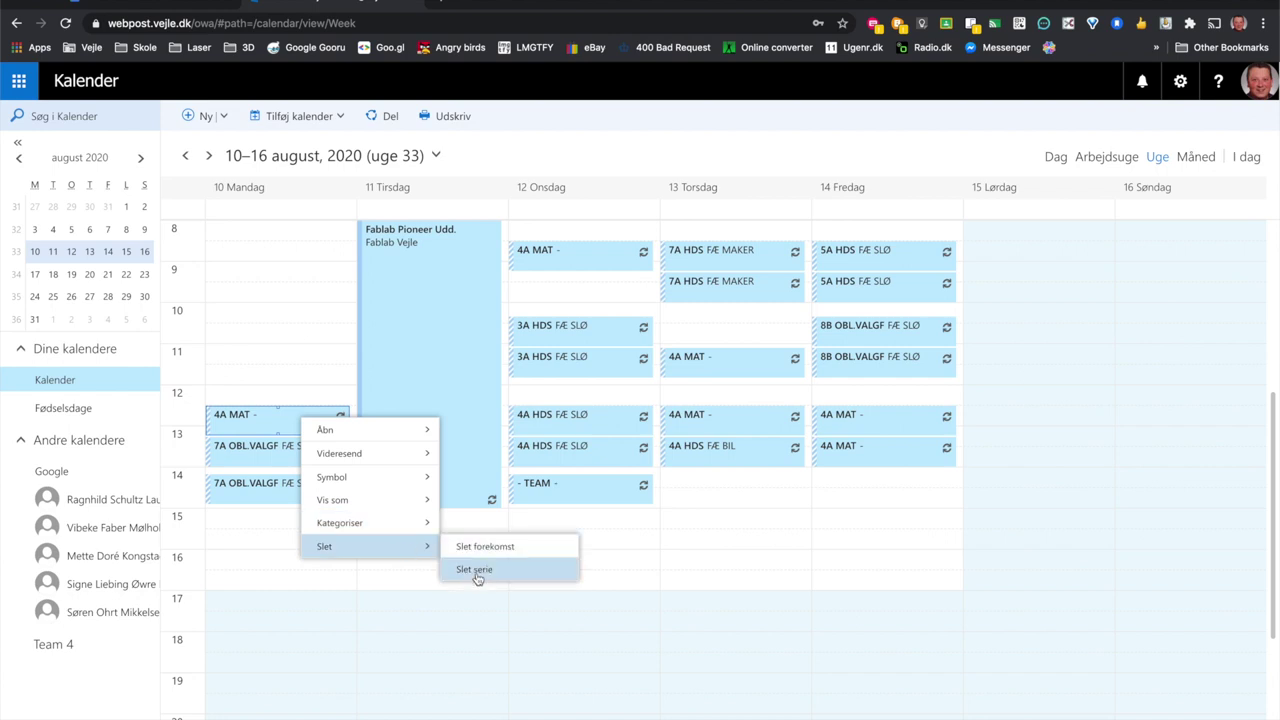
click(476, 570)
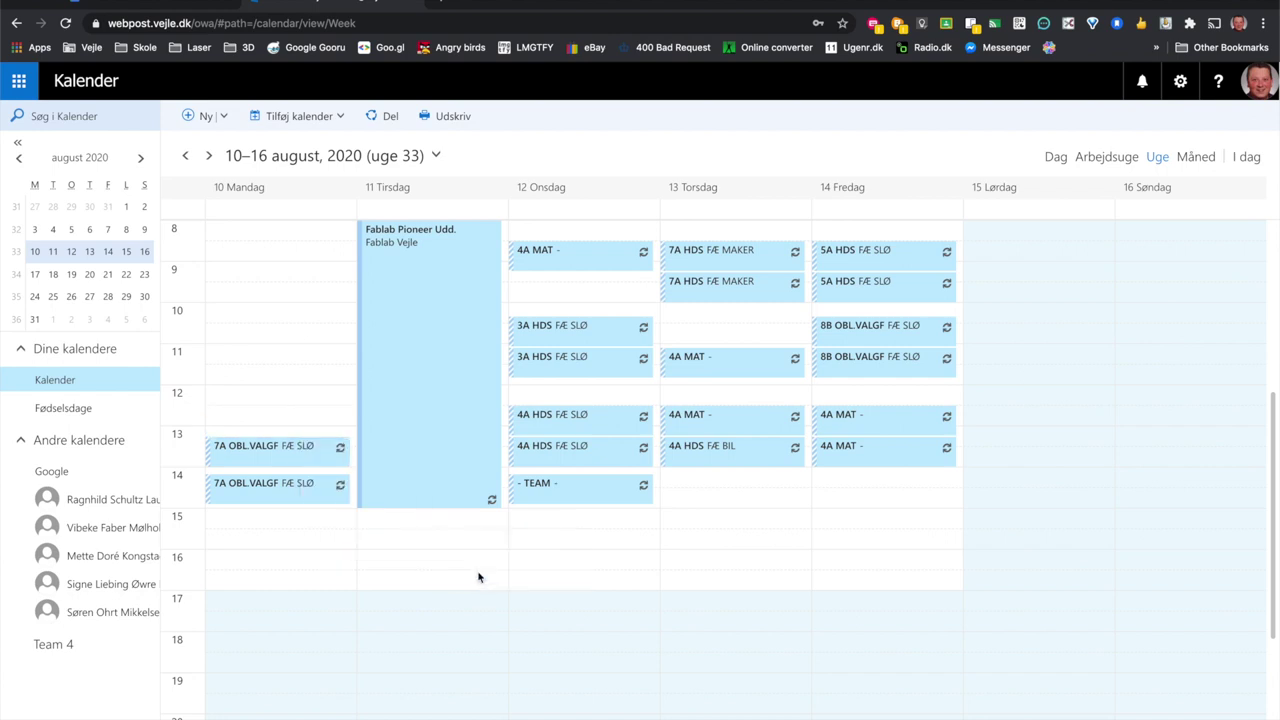
- Delete the entire recurring series of both 7A OBL.VALGF lessons on Monday 10 August
right_click(321, 458)
mouse_move(400, 591)
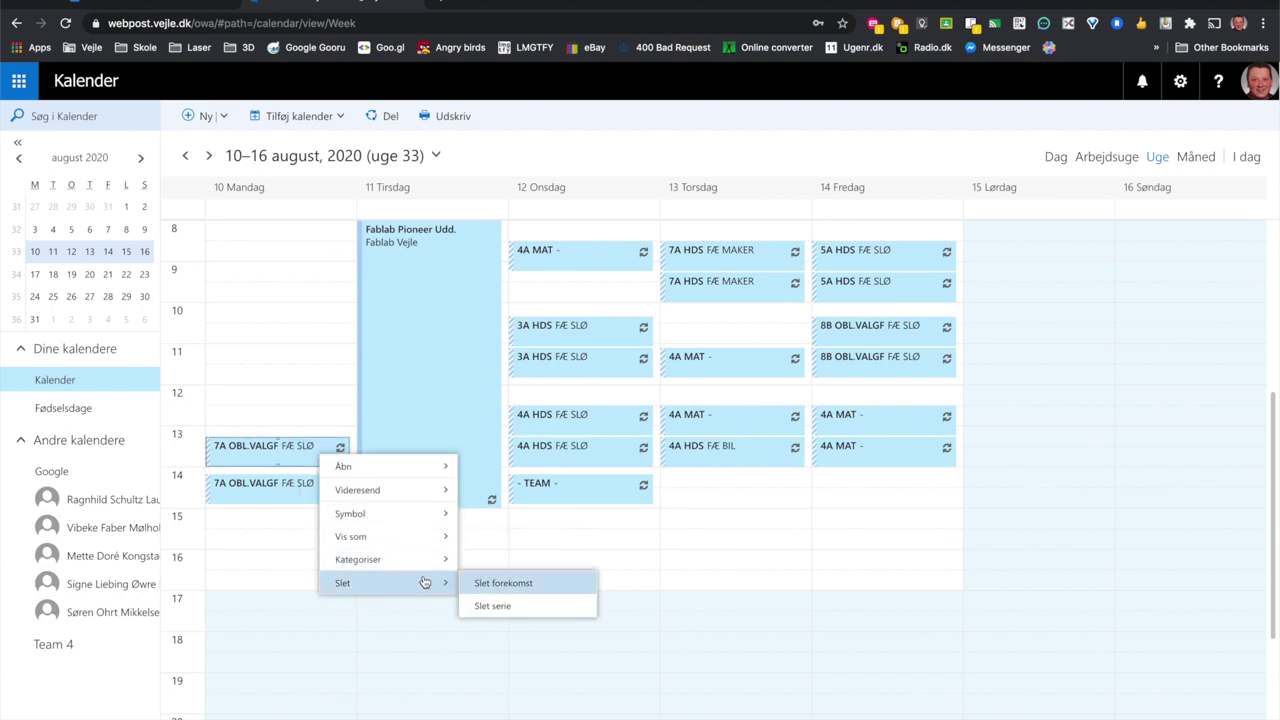
click(479, 607)
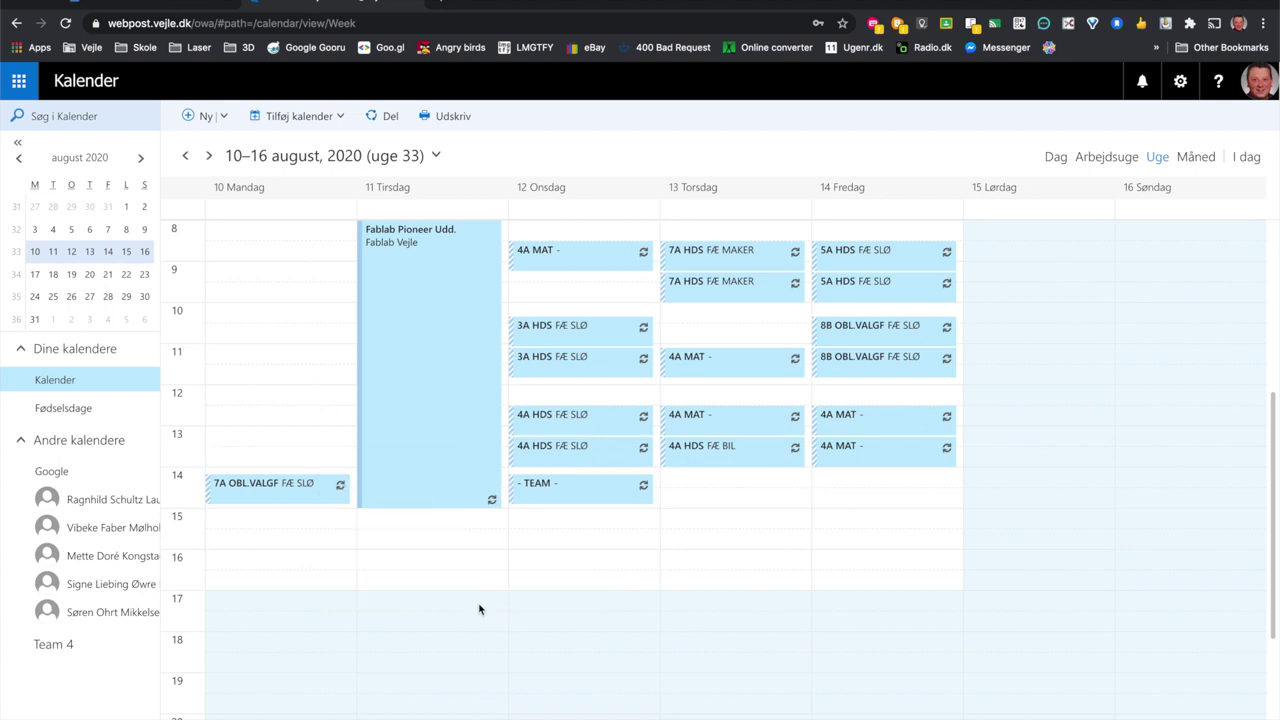
right_click(314, 489)
mouse_move(427, 607)
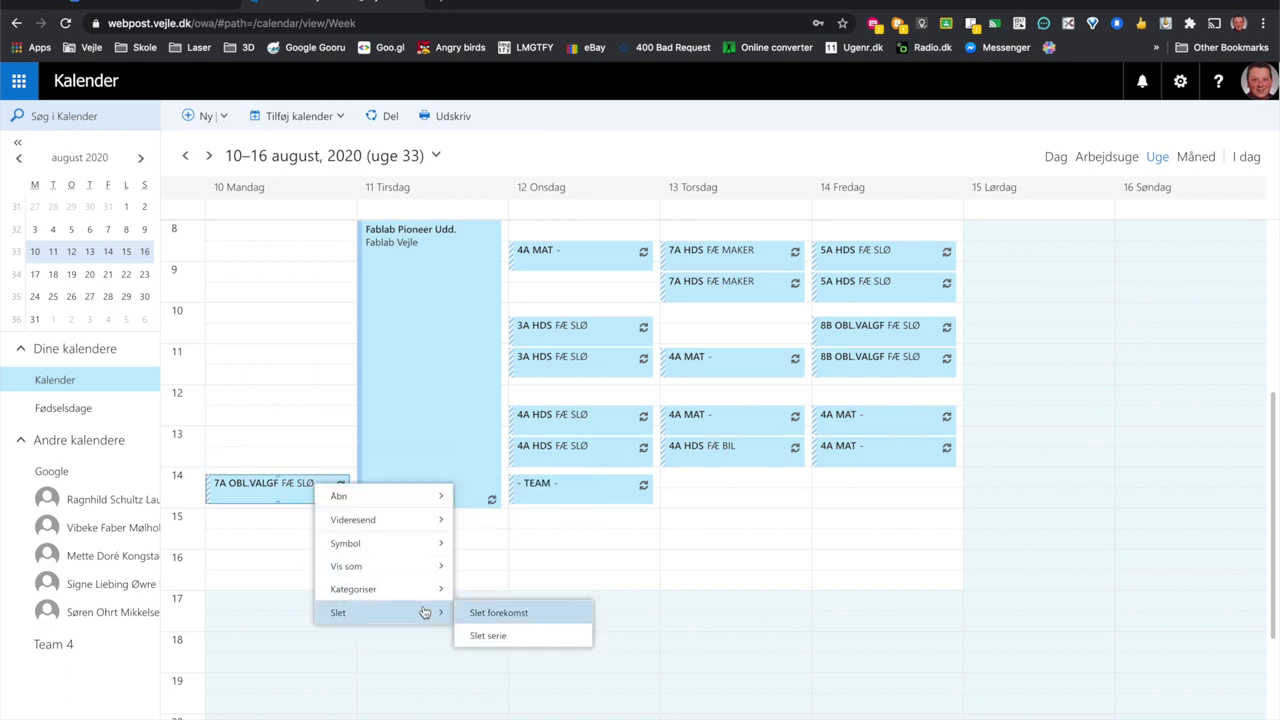
click(489, 640)
- Delete the entire recurring series of the 4A MAT lesson and the first 3A HDS lesson on Wednesday 12 August
right_click(590, 261)
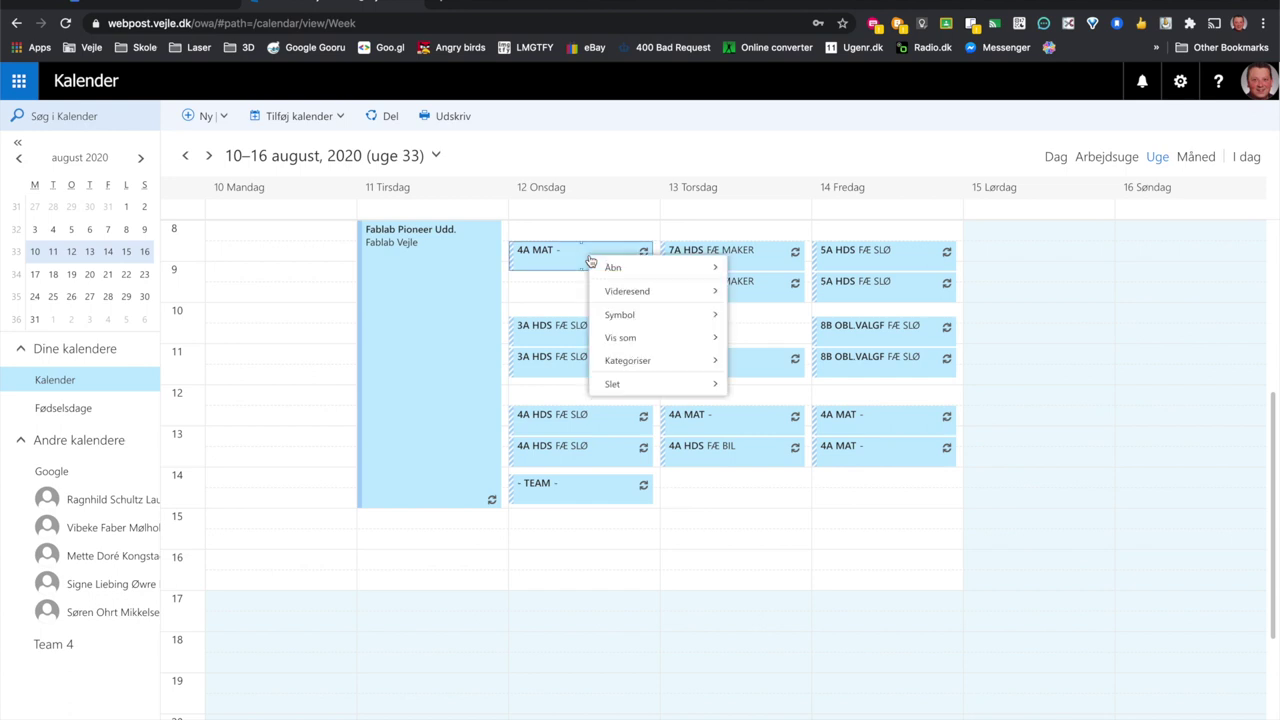
mouse_move(650, 384)
click(749, 416)
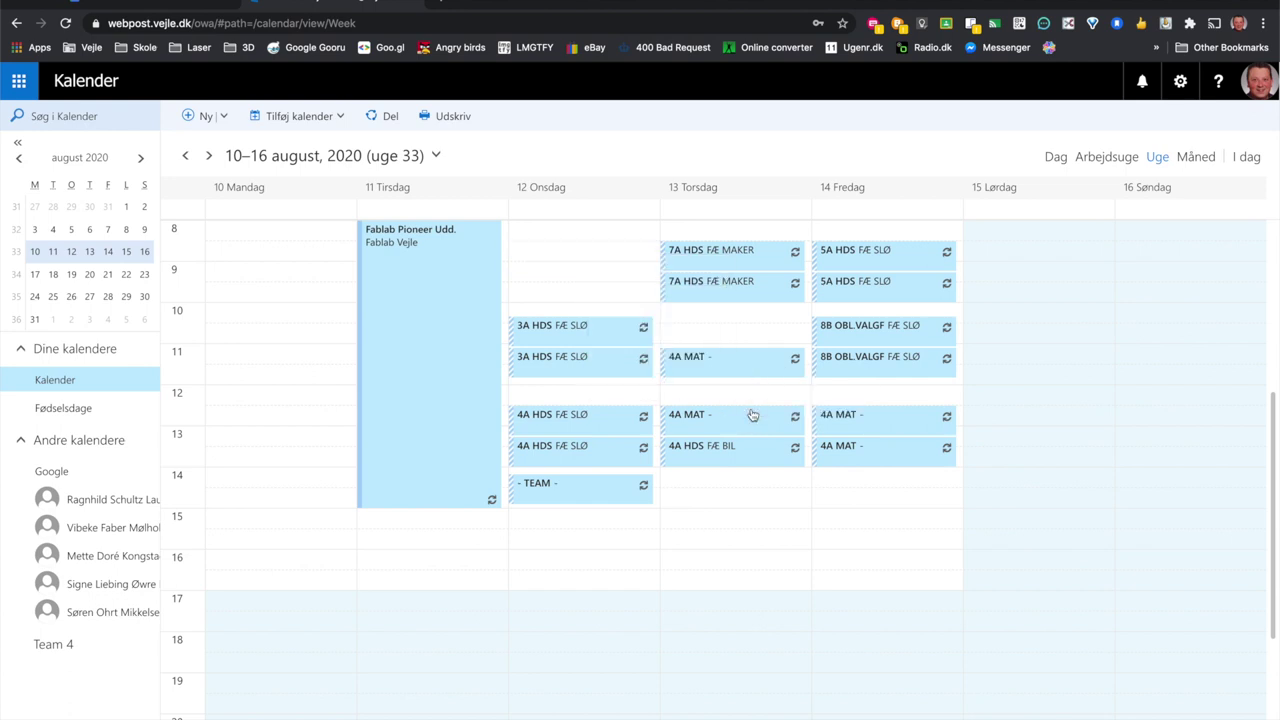
right_click(614, 337)
mouse_move(686, 462)
click(801, 494)
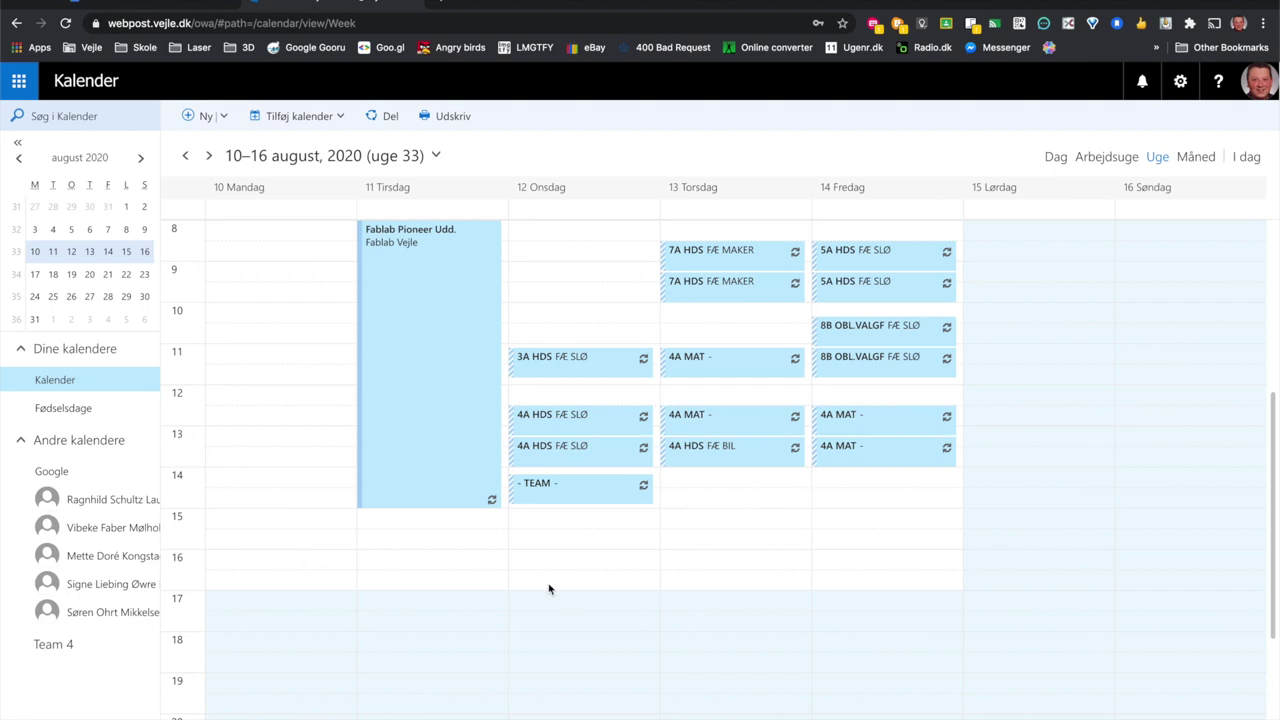